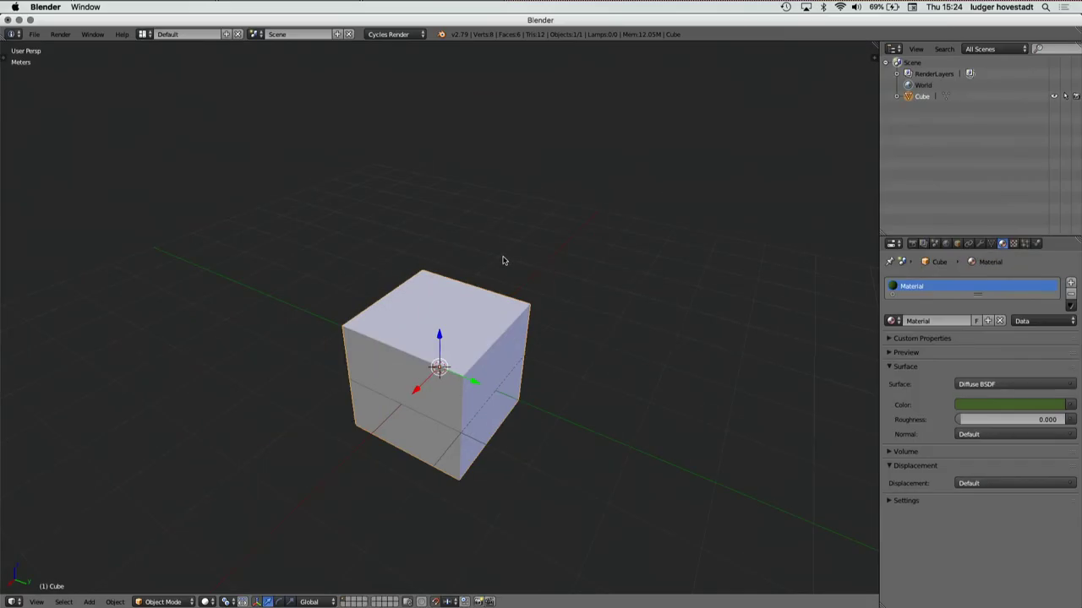
- Start a new empty scene from the startup file and add a cube mesh at the origin
{"action": "scroll", "coordinate": [494, 391], "scroll_direction": "down", "scroll_amount": 3}
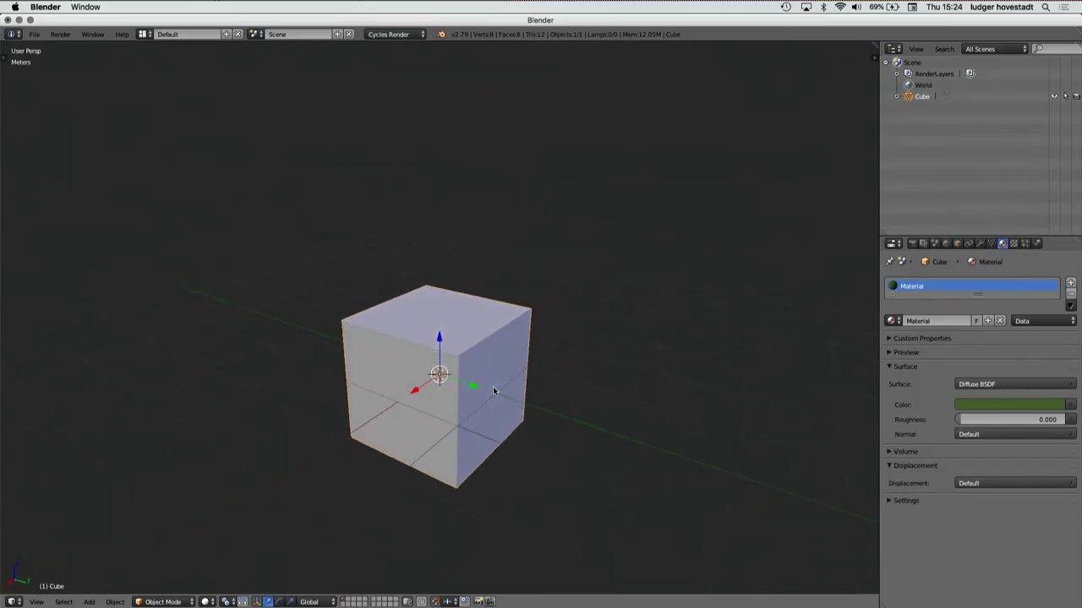
{"action": "key", "text": "ctrl+n"}
{"action": "left_click", "coordinate": [494, 391]}
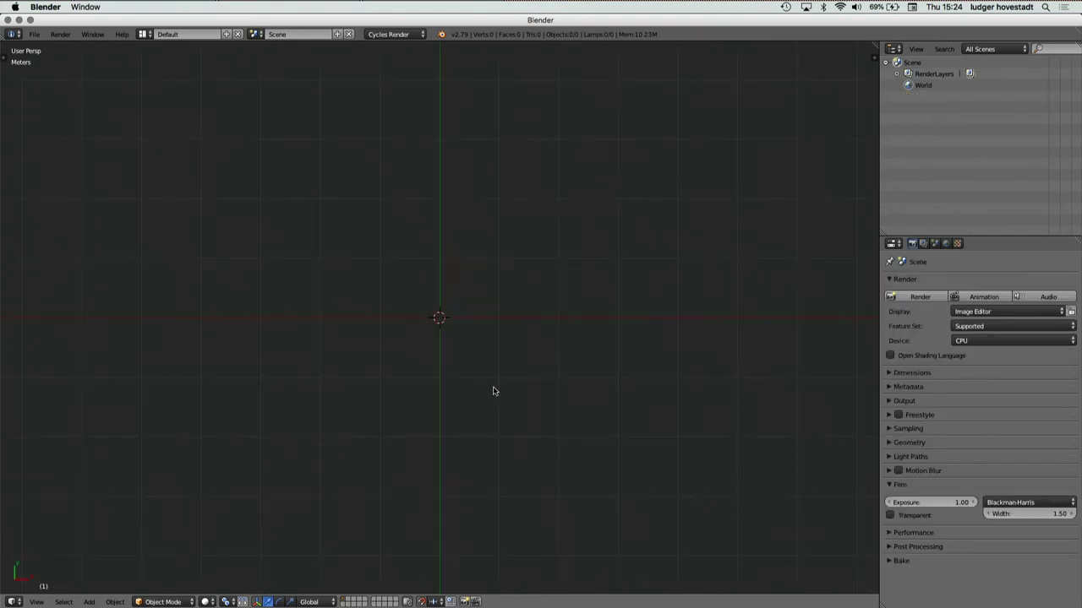
{"action": "key", "text": "shift+a"}
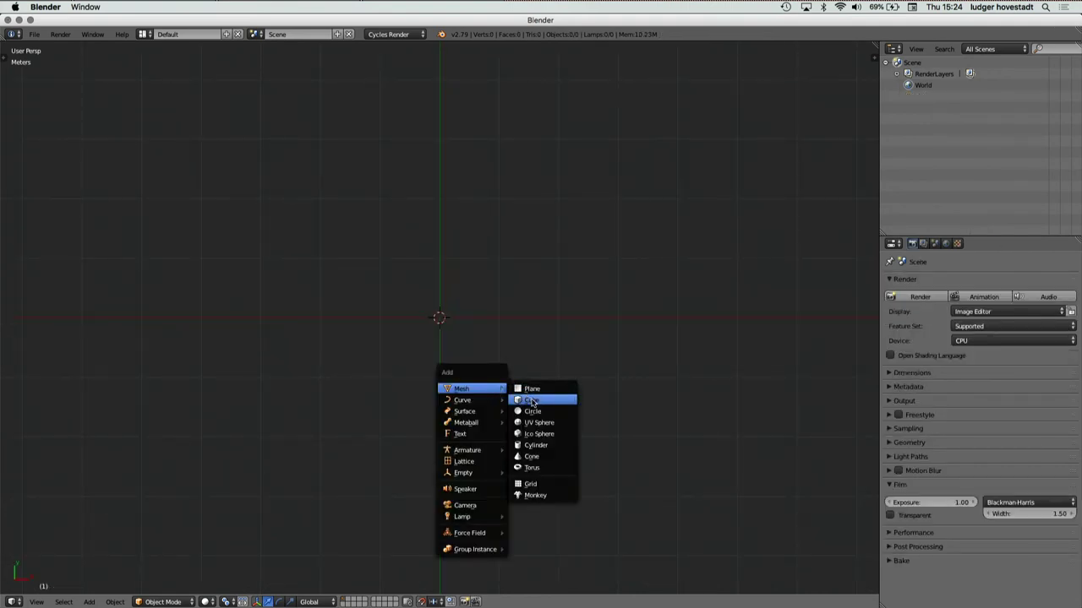
{"action": "left_click", "coordinate": [531, 402]}
- Examine the new cube from several sides, from above and from below
{"action": "scroll", "coordinate": [533, 402], "scroll_direction": "down", "scroll_amount": 5}
{"action": "scroll", "coordinate": [532, 402], "scroll_direction": "right", "scroll_amount": 4}
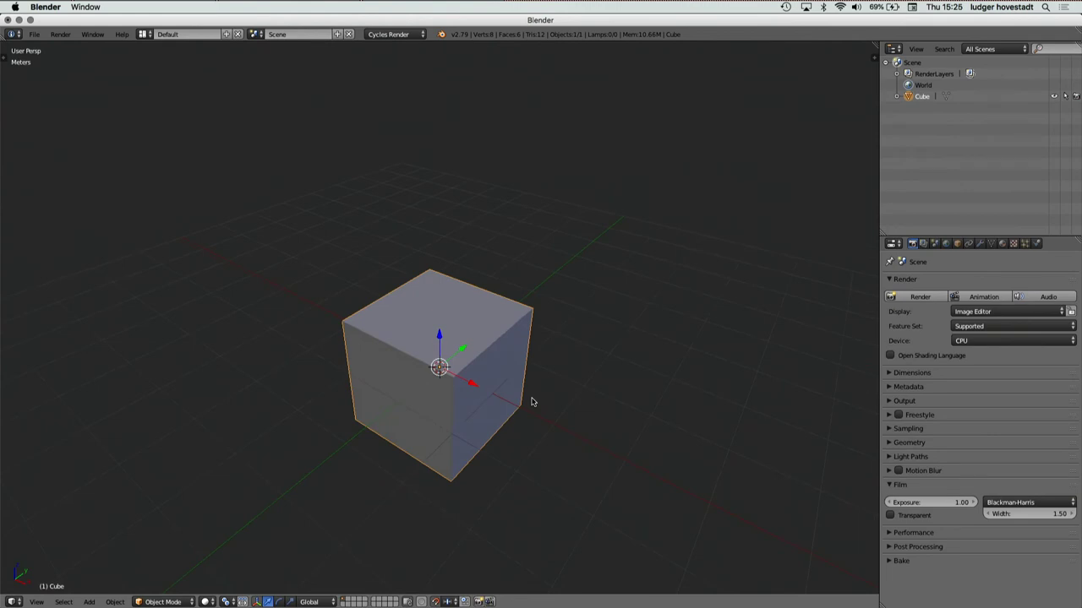
{"action": "scroll", "coordinate": [533, 402], "scroll_direction": "left", "scroll_amount": 3}
{"action": "scroll", "coordinate": [532, 402], "scroll_direction": "right", "scroll_amount": 5}
{"action": "scroll", "coordinate": [533, 402], "scroll_direction": "left", "scroll_amount": 3}
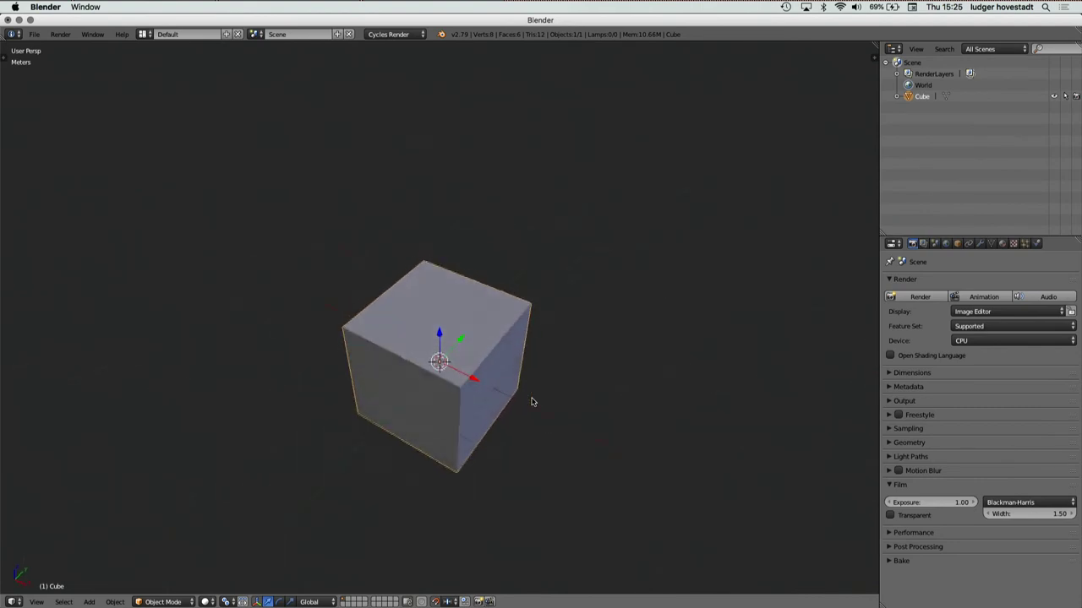
{"action": "scroll", "coordinate": [532, 402], "scroll_direction": "right", "scroll_amount": 3}
{"action": "scroll", "coordinate": [533, 402], "scroll_direction": "left", "scroll_amount": 4}
{"action": "scroll", "coordinate": [533, 402], "scroll_direction": "right", "scroll_amount": 5}
{"action": "scroll", "coordinate": [532, 402], "scroll_direction": "up", "scroll_amount": 3}
{"action": "scroll", "coordinate": [533, 402], "scroll_direction": "left", "scroll_amount": 6}
{"action": "scroll", "coordinate": [532, 402], "scroll_direction": "down", "scroll_amount": 4}
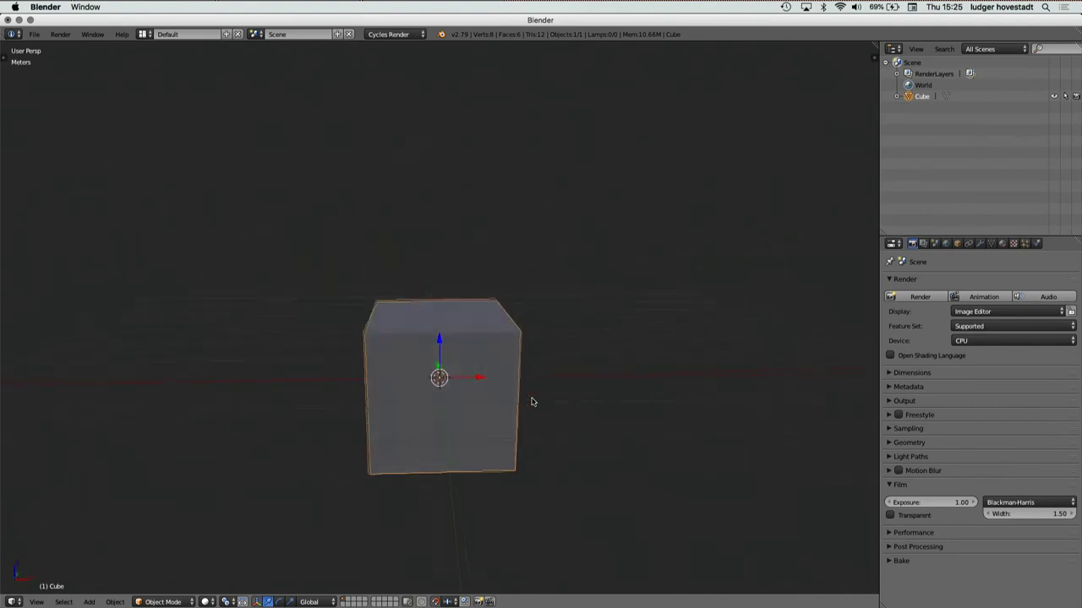
{"action": "scroll", "coordinate": [532, 402], "scroll_direction": "right", "scroll_amount": 8}
{"action": "scroll", "coordinate": [532, 402], "scroll_direction": "up", "scroll_amount": 3}
{"action": "scroll", "coordinate": [532, 402], "scroll_direction": "left", "scroll_amount": 4}
{"action": "scroll", "coordinate": [533, 402], "scroll_direction": "down", "scroll_amount": 5}
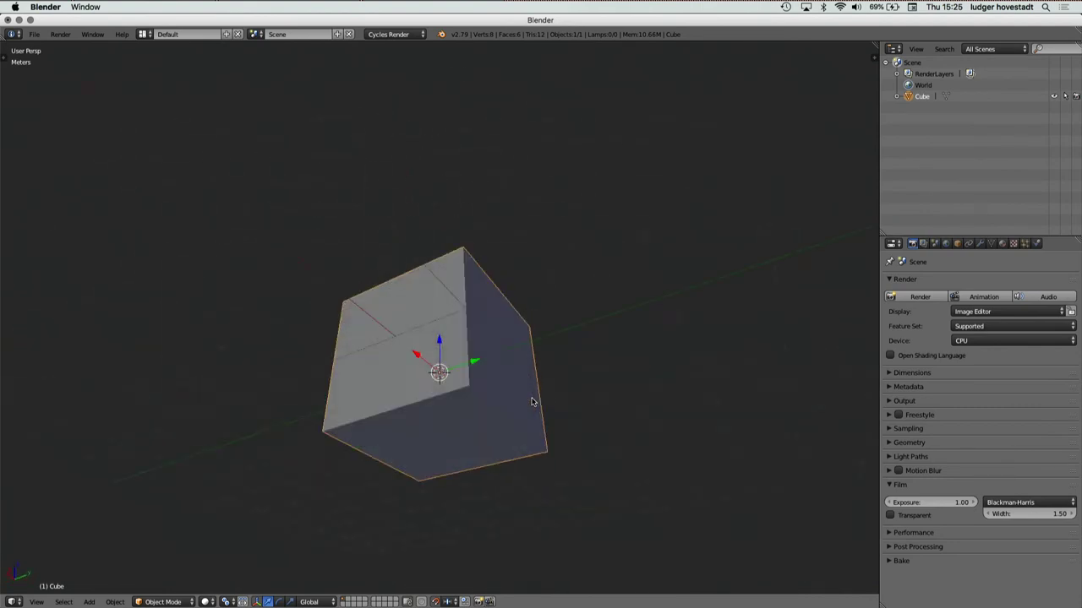
{"action": "scroll", "coordinate": [532, 403], "scroll_direction": "up", "scroll_amount": 8}
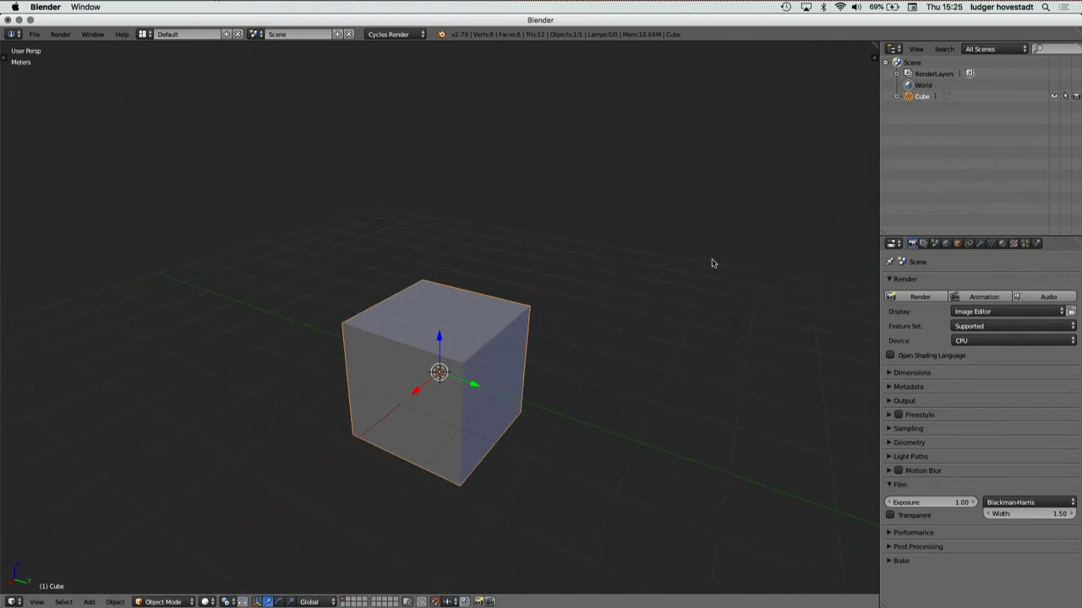
- Rename the cube's mesh data block as paul, leaving the object's own name as it is
{"action": "left_click", "coordinate": [958, 244]}
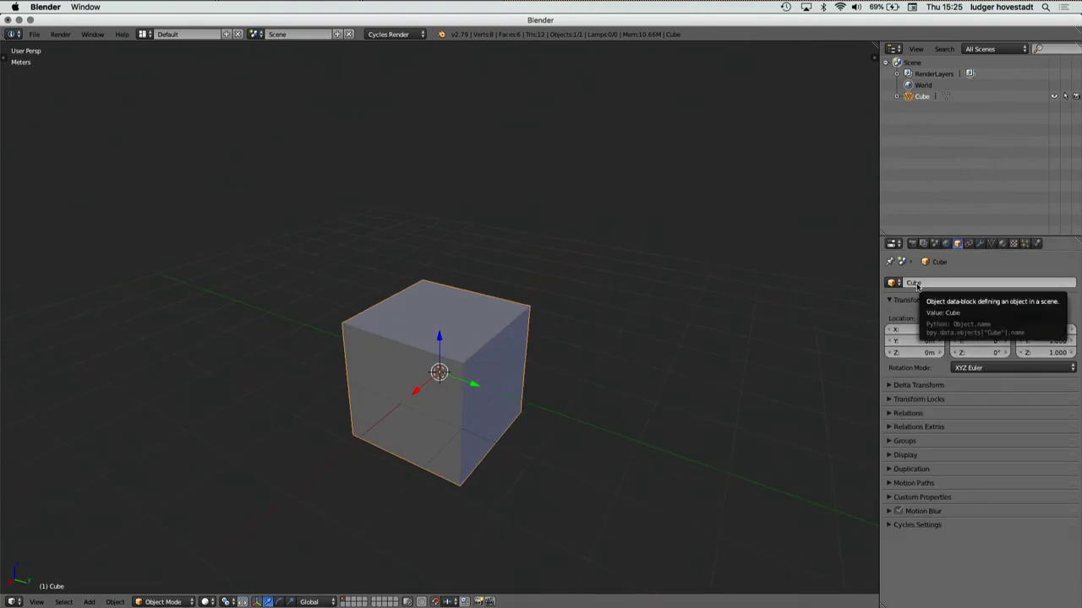
{"action": "left_click", "coordinate": [917, 284]}
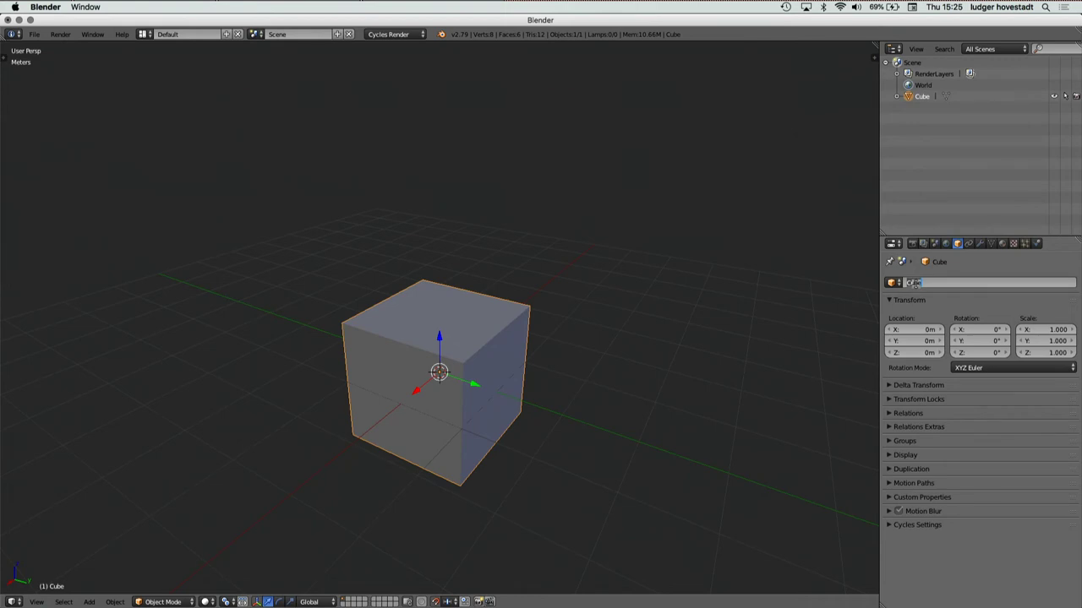
{"action": "left_click", "coordinate": [991, 245]}
{"action": "left_click", "coordinate": [992, 245]}
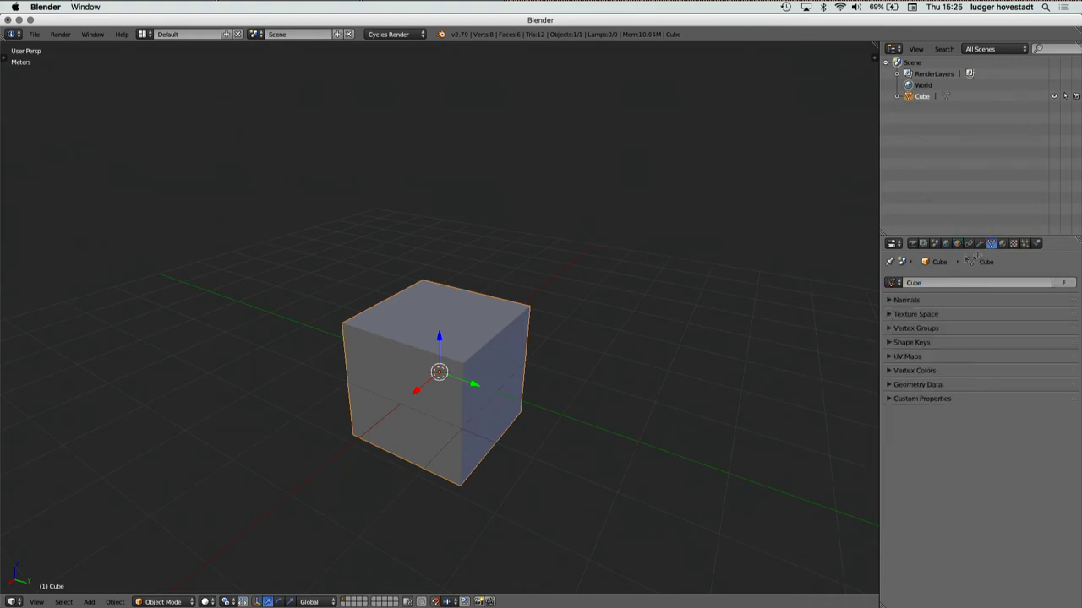
{"action": "left_click", "coordinate": [915, 283]}
{"action": "left_click_drag", "start_coordinate": [926, 283], "coordinate": [897, 283]}
{"action": "type", "text": "pao"}
{"action": "key", "text": "Return"}
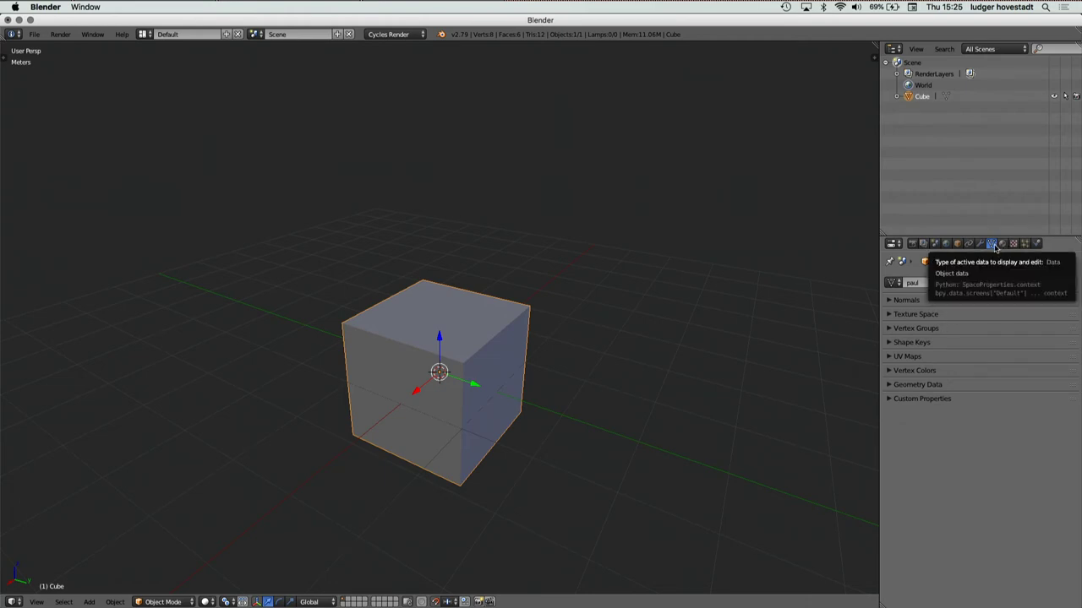
- Edit the cube's mesh in wireframe view and raise a single top corner vertex by about 1 m along Z
{"action": "left_click", "coordinate": [157, 602]}
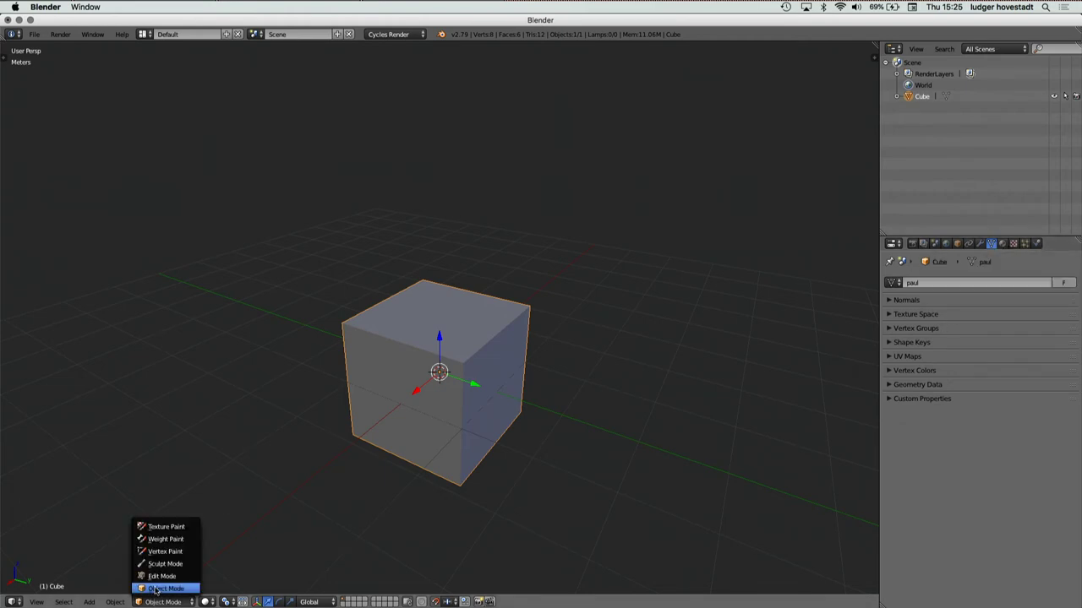
{"action": "left_click", "coordinate": [157, 576]}
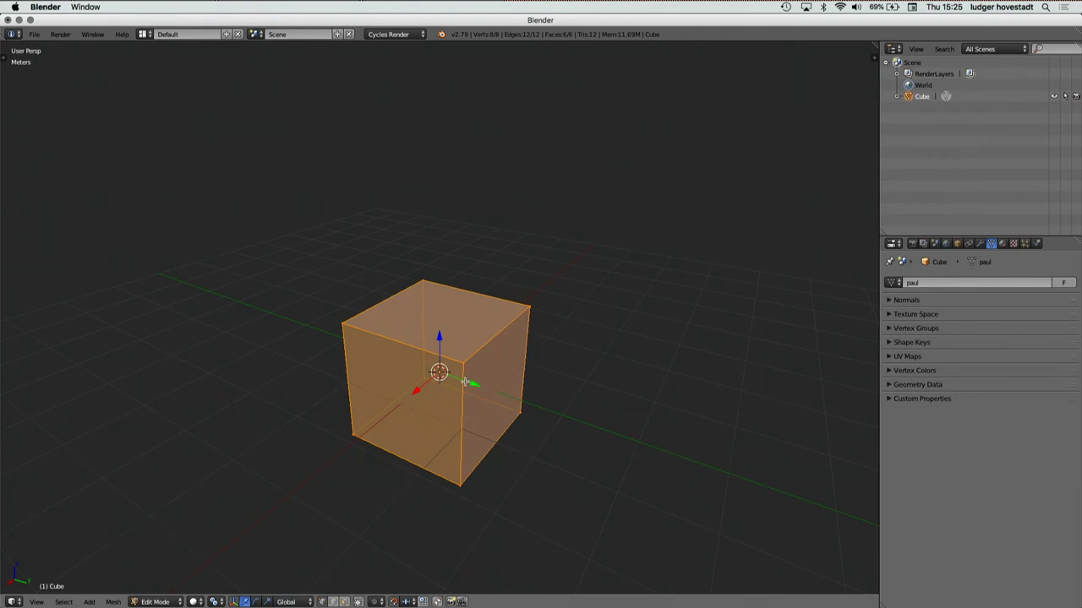
{"action": "key", "text": "a"}
{"action": "right_click", "coordinate": [462, 363]}
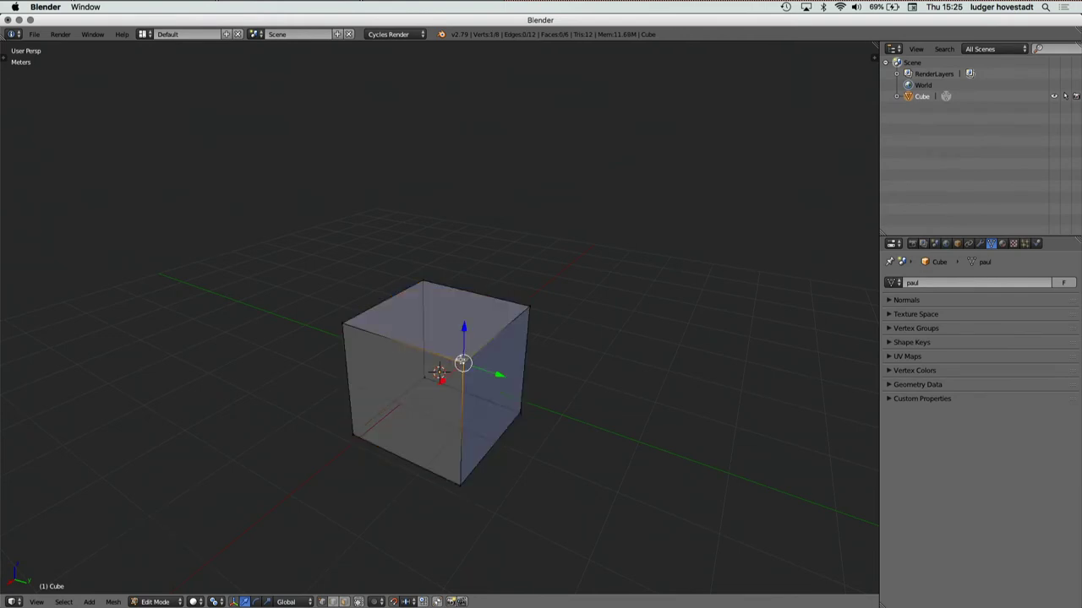
{"action": "key", "text": "z"}
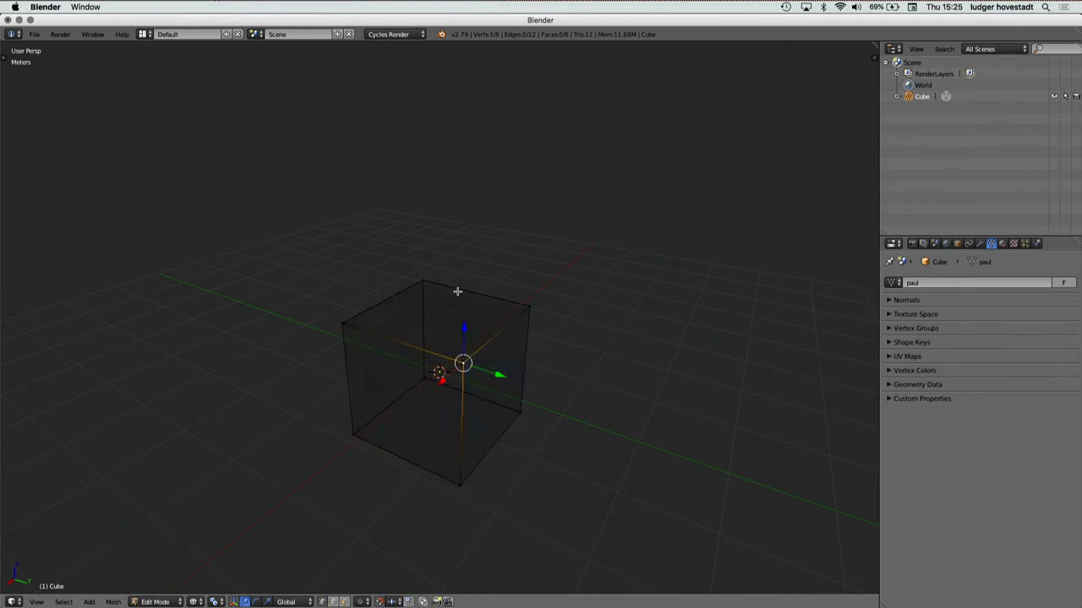
{"action": "key", "text": "g"}
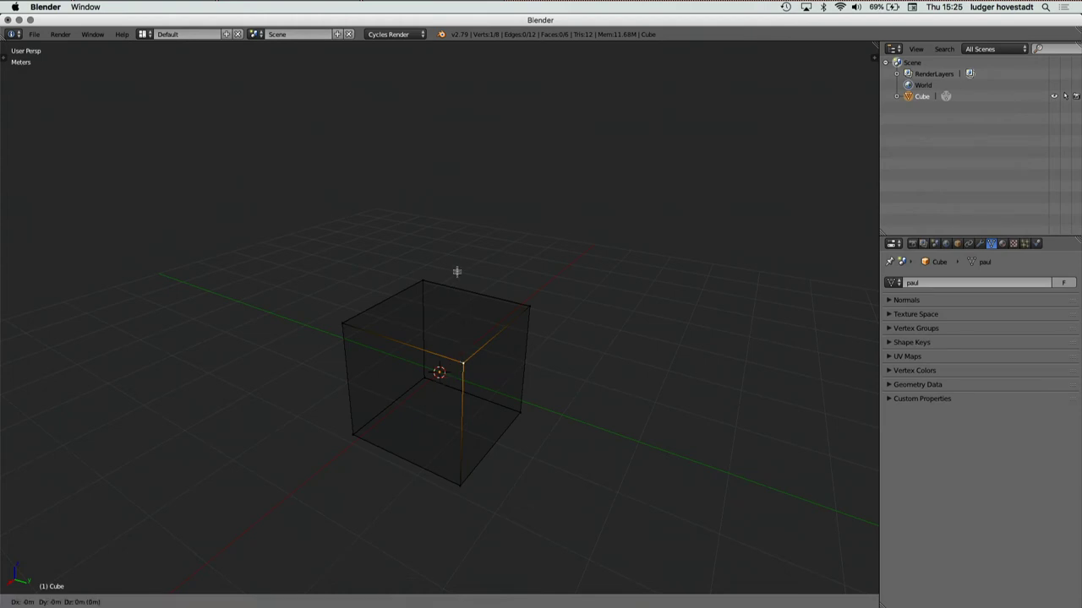
{"action": "key", "text": "Return"}
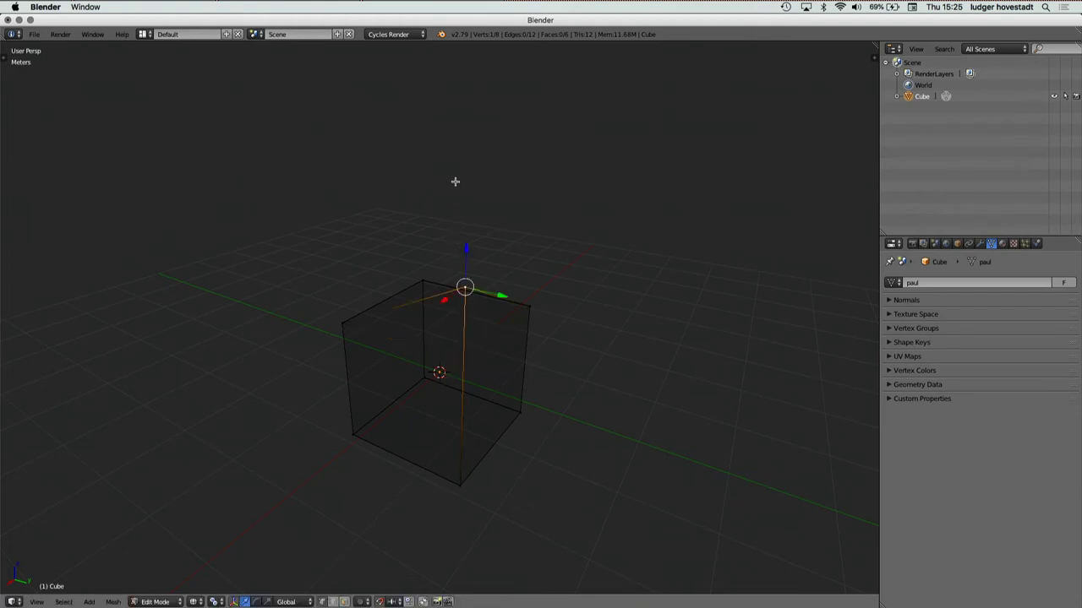
- Return to Object Mode with solid shading and examine the deformed cube from several sides
{"action": "key", "text": "Tab"}
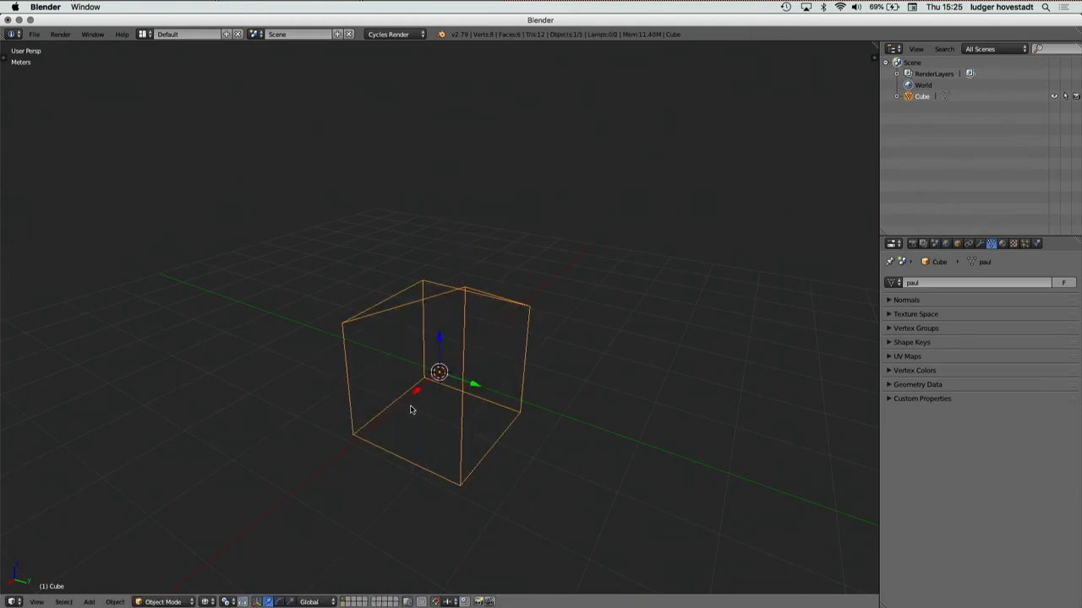
{"action": "key", "text": "z"}
{"action": "scroll", "coordinate": [485, 446], "scroll_direction": "left", "scroll_amount": 6}
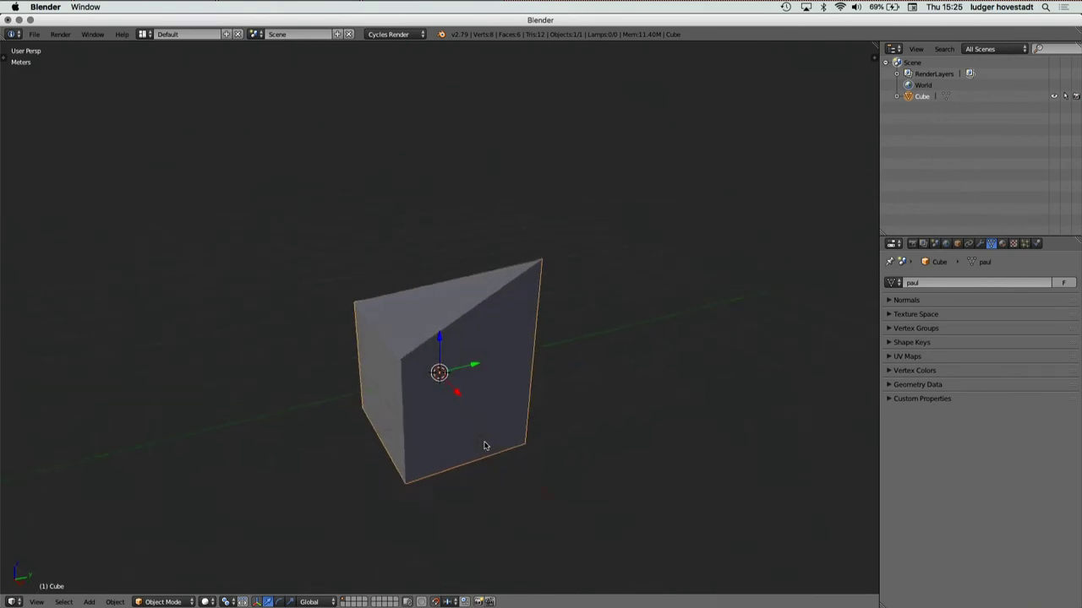
{"action": "scroll", "coordinate": [485, 446], "scroll_direction": "right", "scroll_amount": 4}
{"action": "scroll", "coordinate": [485, 446], "scroll_direction": "right", "scroll_amount": 10}
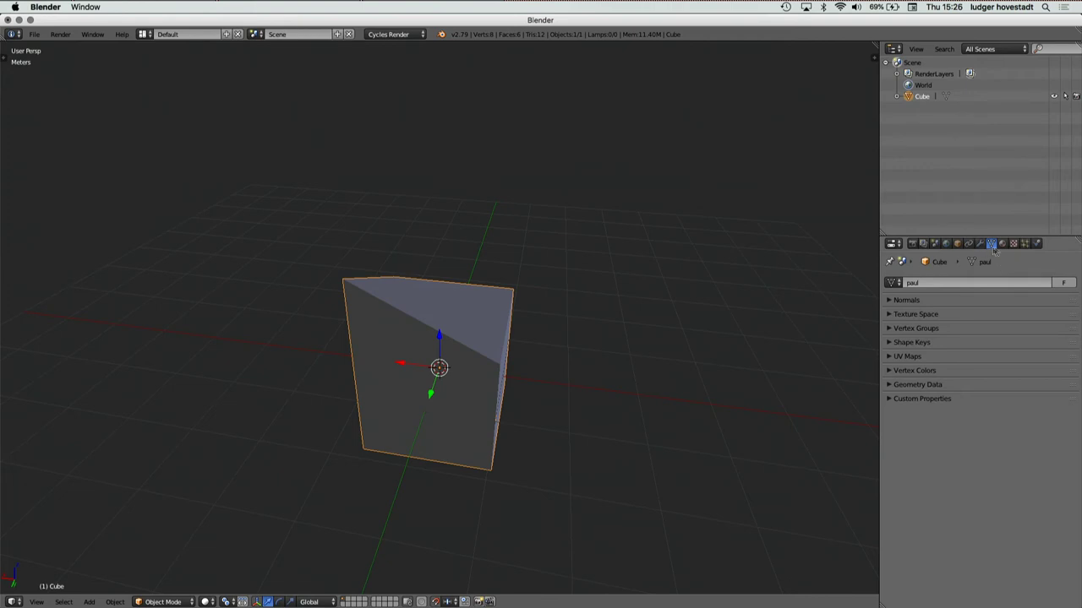
- Create a new material for the cube and name it red
{"action": "left_click", "coordinate": [1002, 245]}
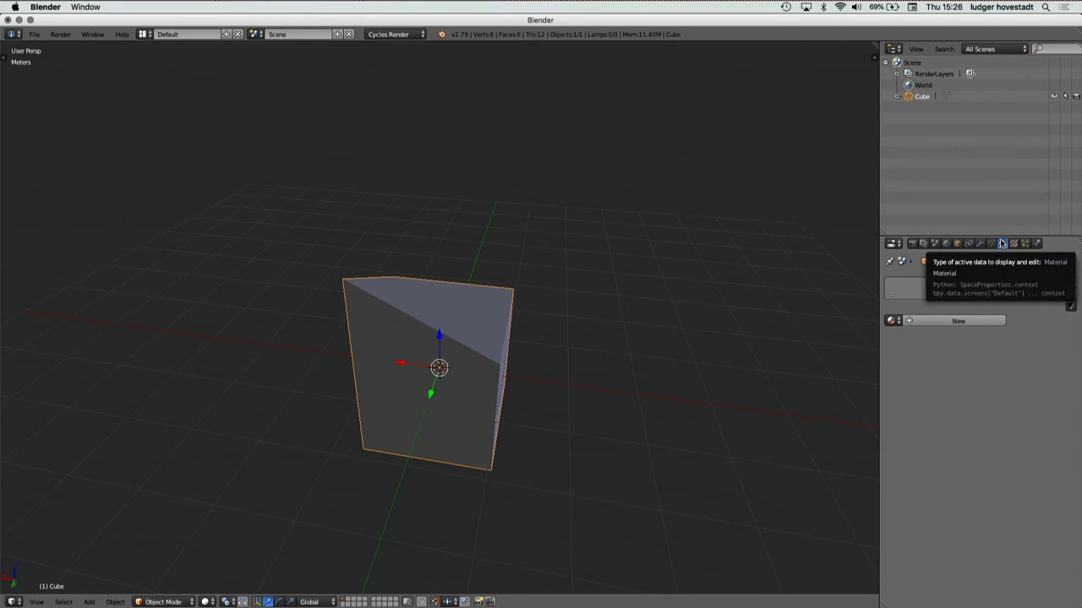
{"action": "left_click", "coordinate": [951, 321]}
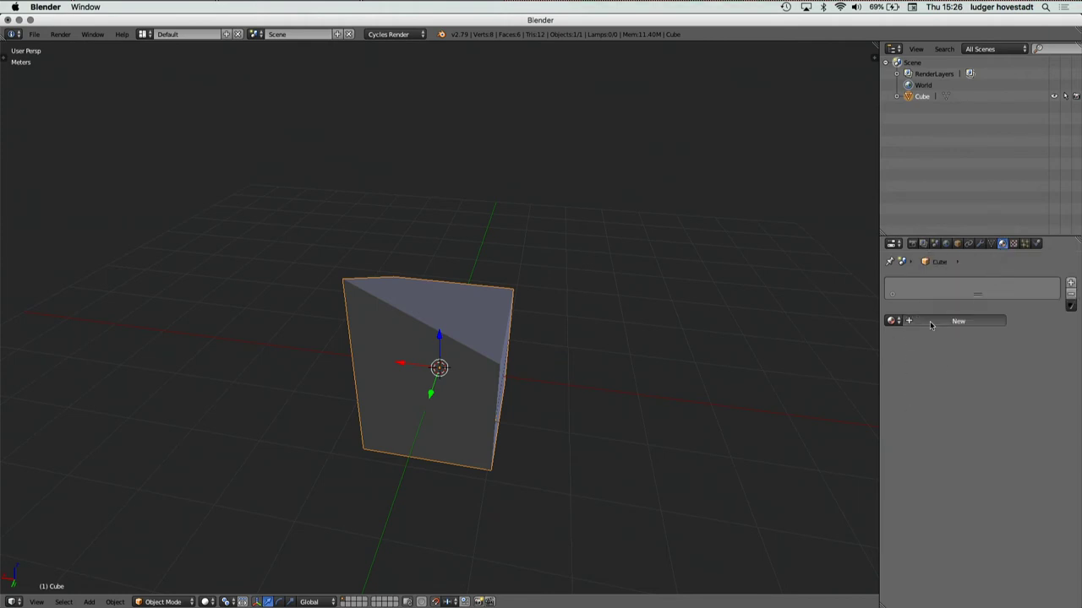
{"action": "left_click", "coordinate": [913, 321]}
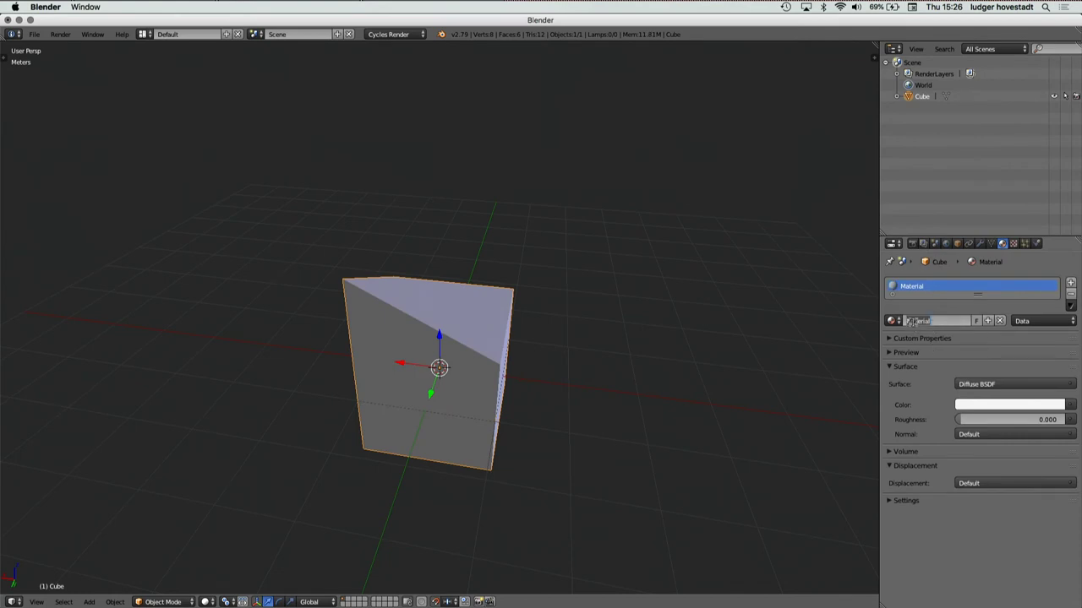
{"action": "type", "text": "red"}
{"action": "key", "text": "Return"}
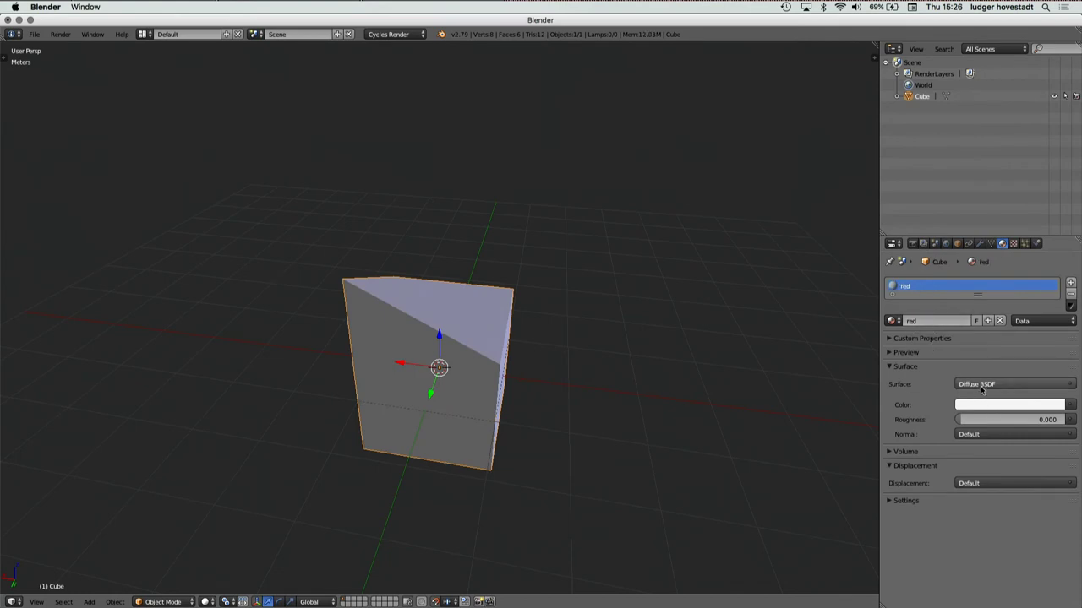
- Set the red material's surface to Principled BSDF and its base color to bright red
{"action": "left_click", "coordinate": [982, 385]}
{"action": "left_click", "coordinate": [954, 267]}
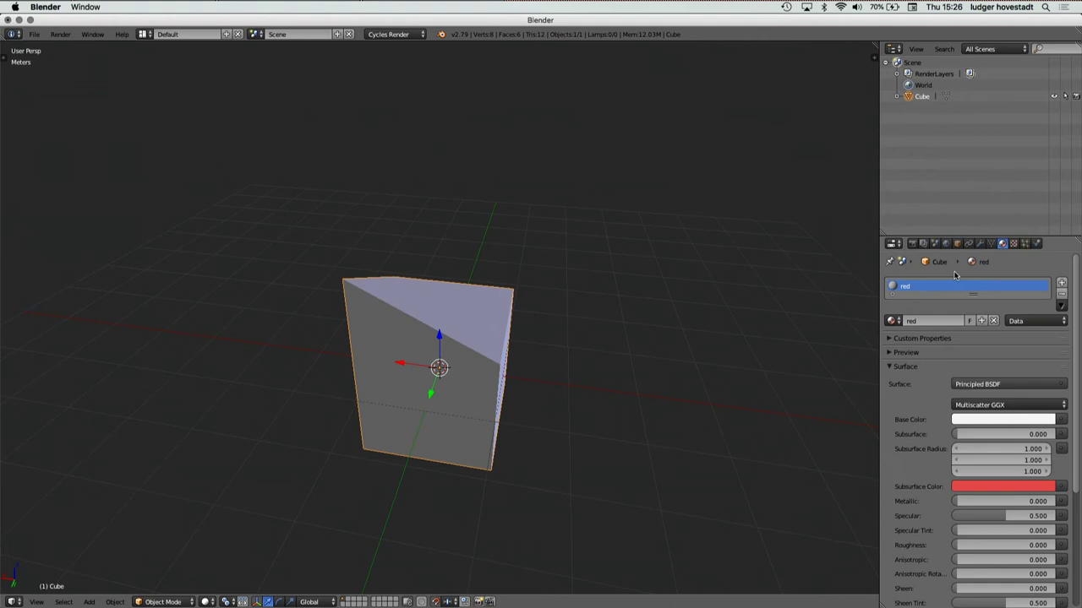
{"action": "left_click", "coordinate": [994, 416]}
{"action": "left_click", "coordinate": [1002, 335]}
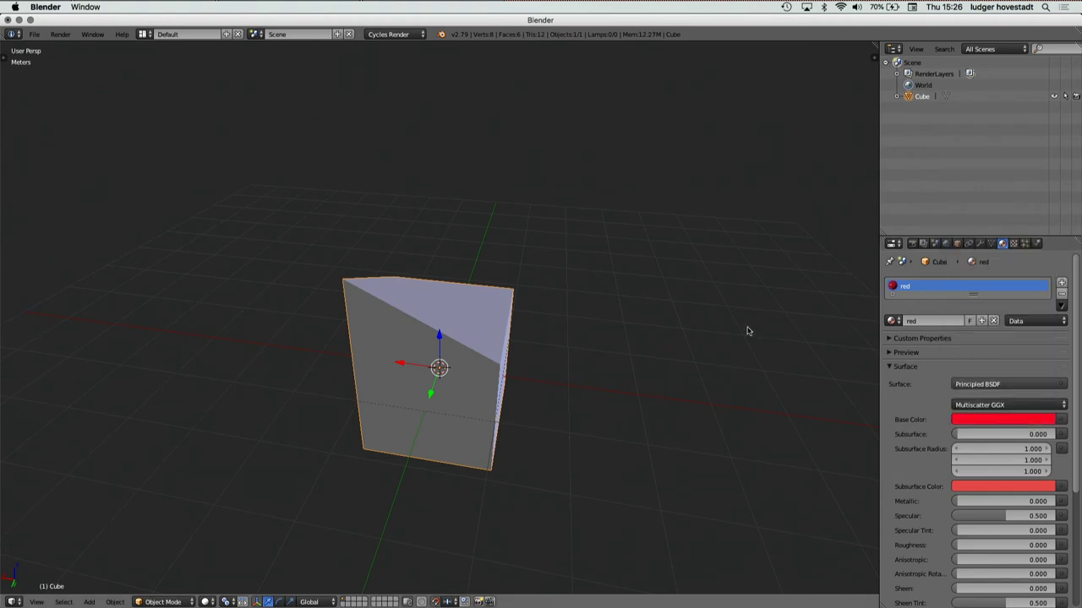
- Switch the viewport shading to Material and view the coloured cube from another angle
{"action": "left_click", "coordinate": [206, 602]}
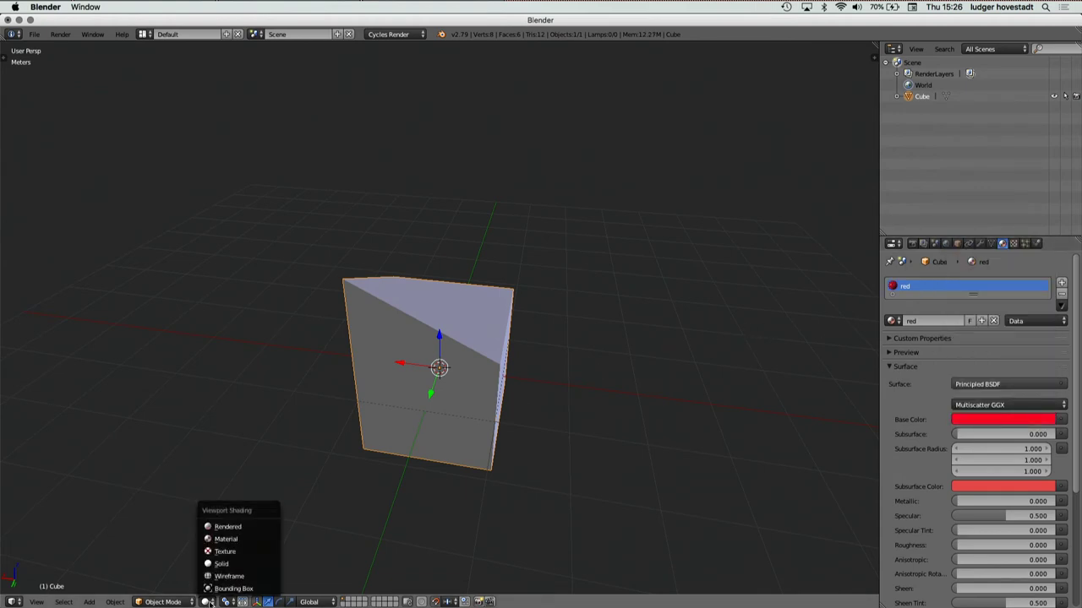
{"action": "left_click", "coordinate": [212, 542]}
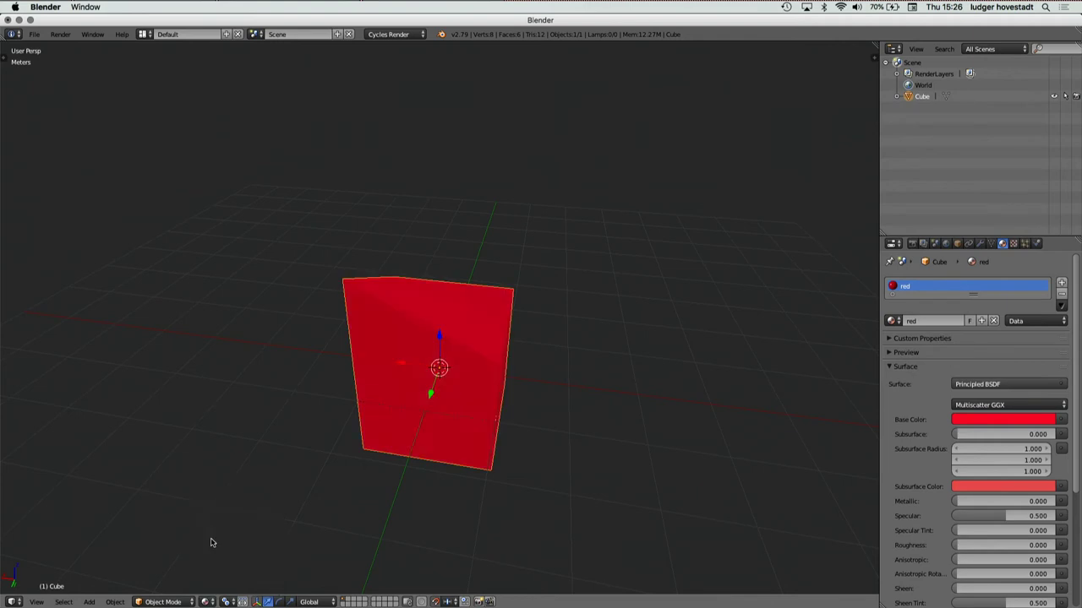
{"action": "scroll", "coordinate": [532, 448], "scroll_direction": "right", "scroll_amount": 5}
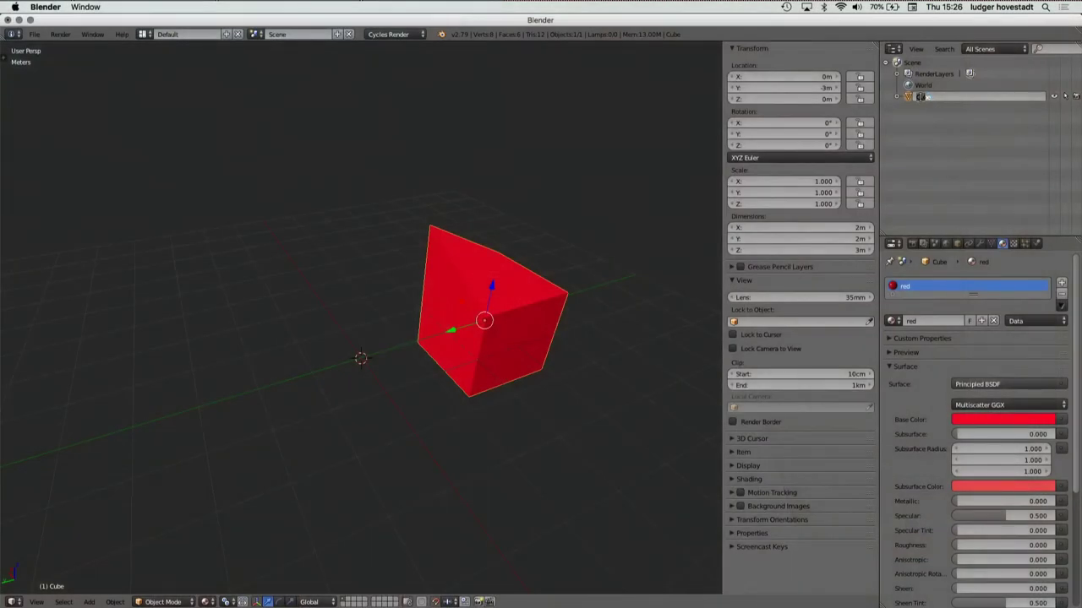
- Rename the cube object as romeo in the scene outline
{"action": "left_click_drag", "start_coordinate": [933, 98], "coordinate": [914, 96]}
{"action": "type", "text": "romeo"}
{"action": "key", "text": "Return"}
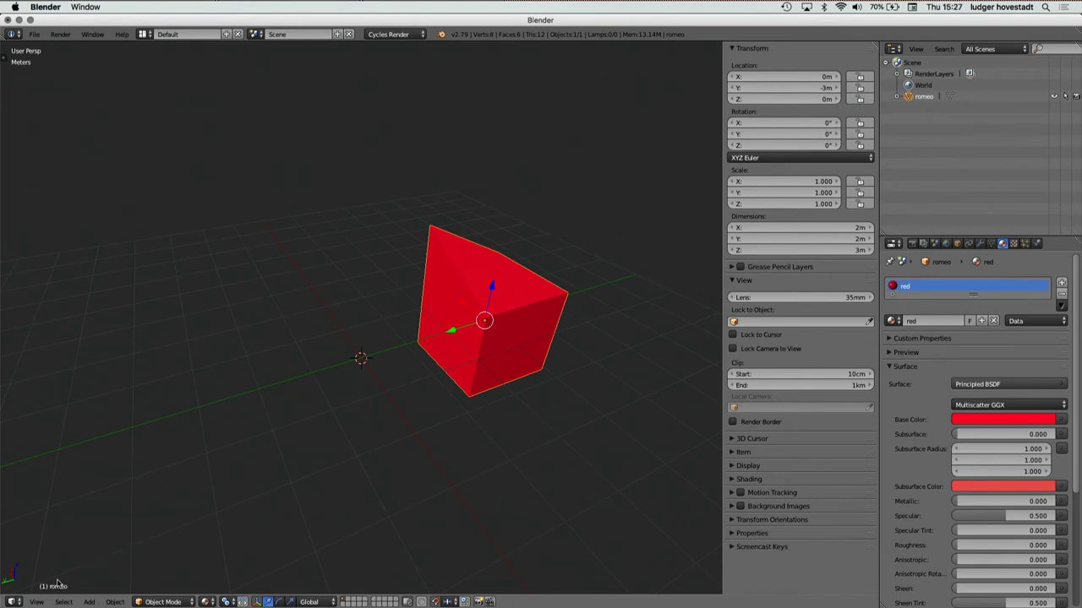
- Create a linked duplicate of the romeo cube and move it 4 m along the global Y axis
{"action": "scroll", "coordinate": [58, 584], "scroll_direction": "left", "scroll_amount": 5}
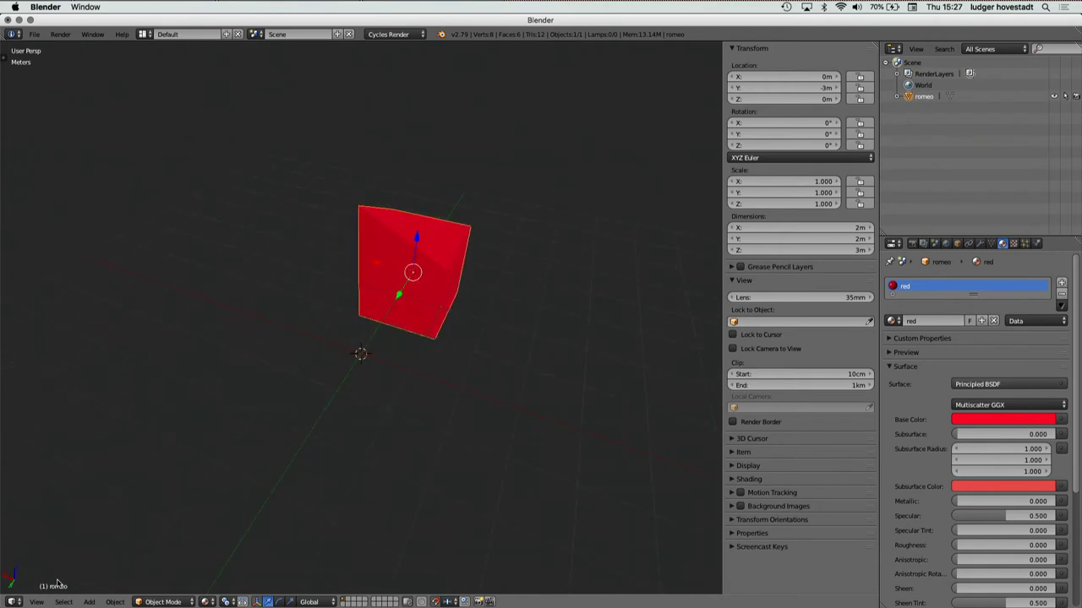
{"action": "scroll", "coordinate": [58, 583], "scroll_direction": "up", "scroll_amount": 3}
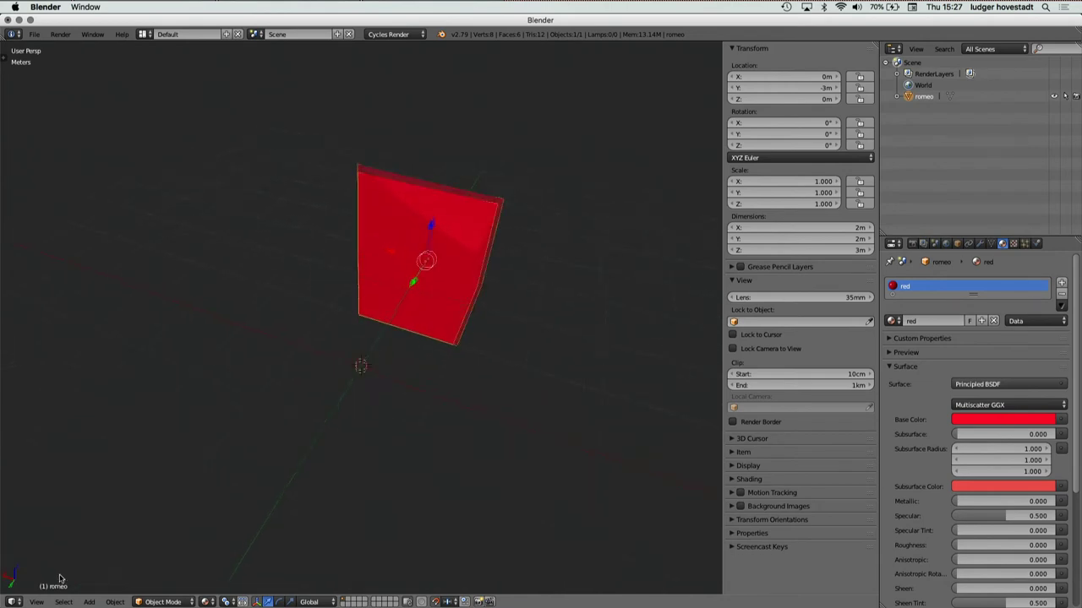
{"action": "scroll", "coordinate": [58, 583], "scroll_direction": "down", "scroll_amount": 2}
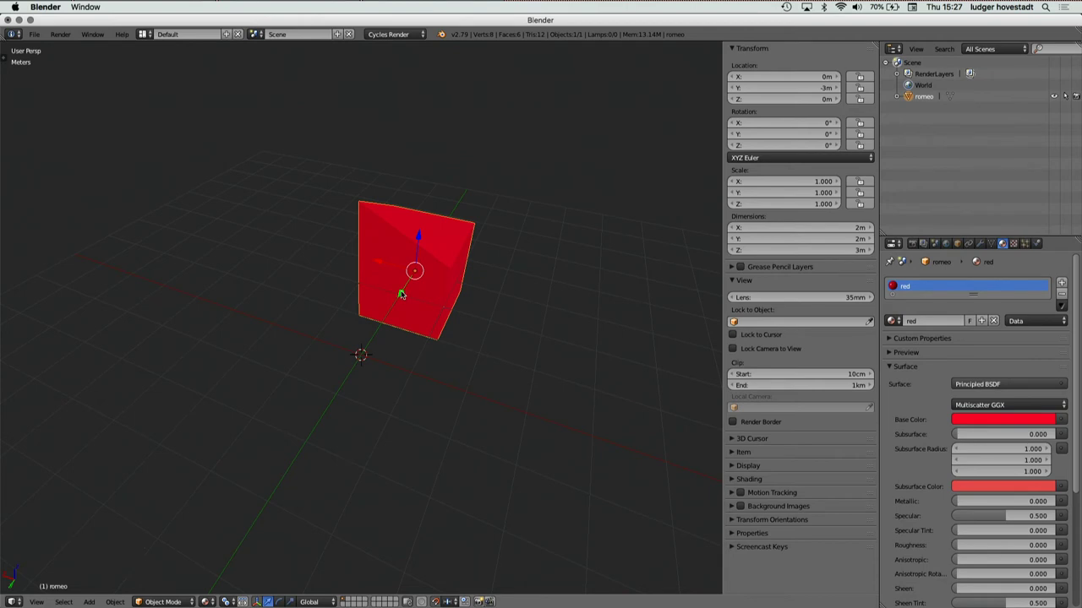
{"action": "key", "text": "shift+d"}
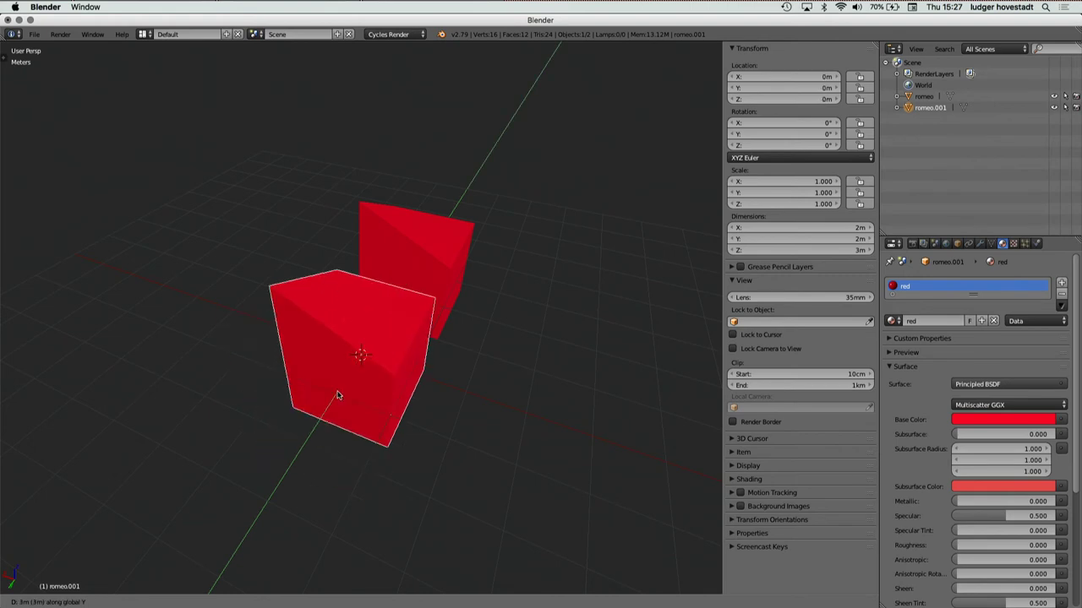
{"action": "left_click", "coordinate": [317, 425]}
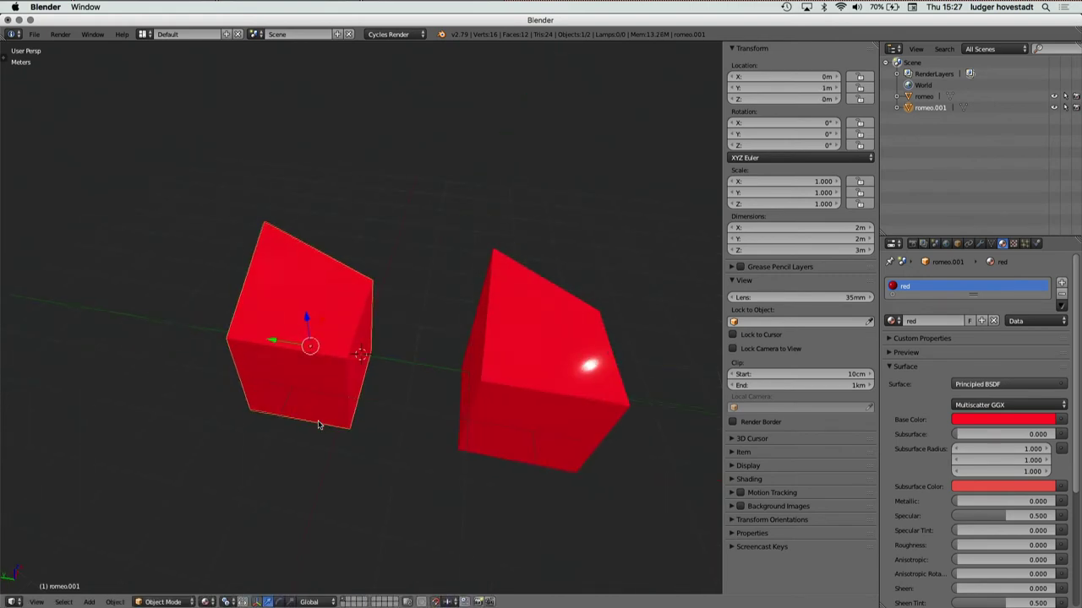
- Examine the duplicate's mesh data and material to see what it shares with the original cube
{"action": "scroll", "coordinate": [319, 424], "scroll_direction": "right", "scroll_amount": 1}
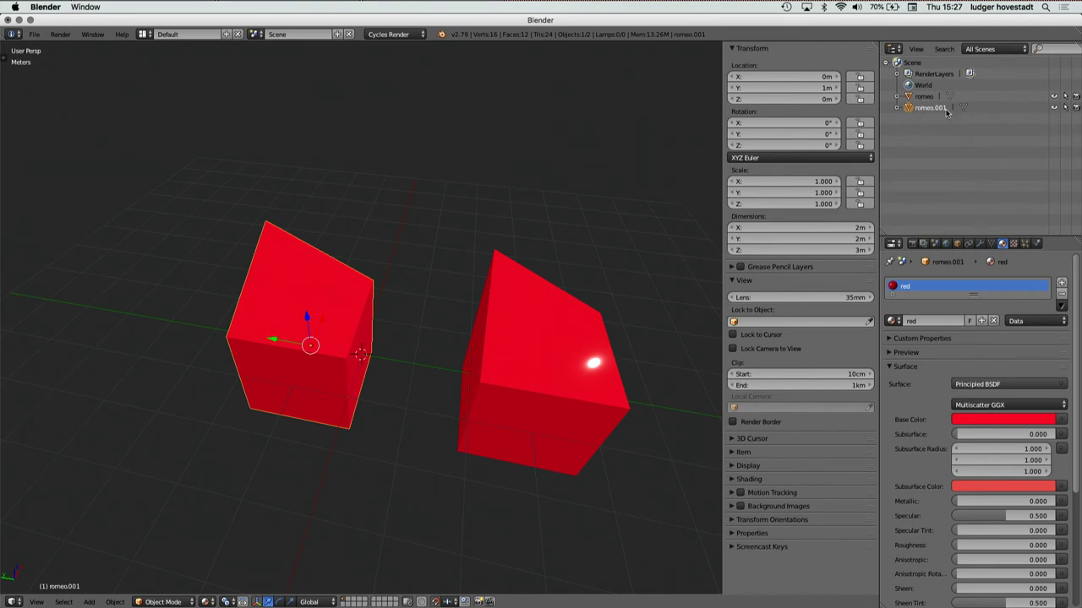
{"action": "left_click", "coordinate": [991, 244]}
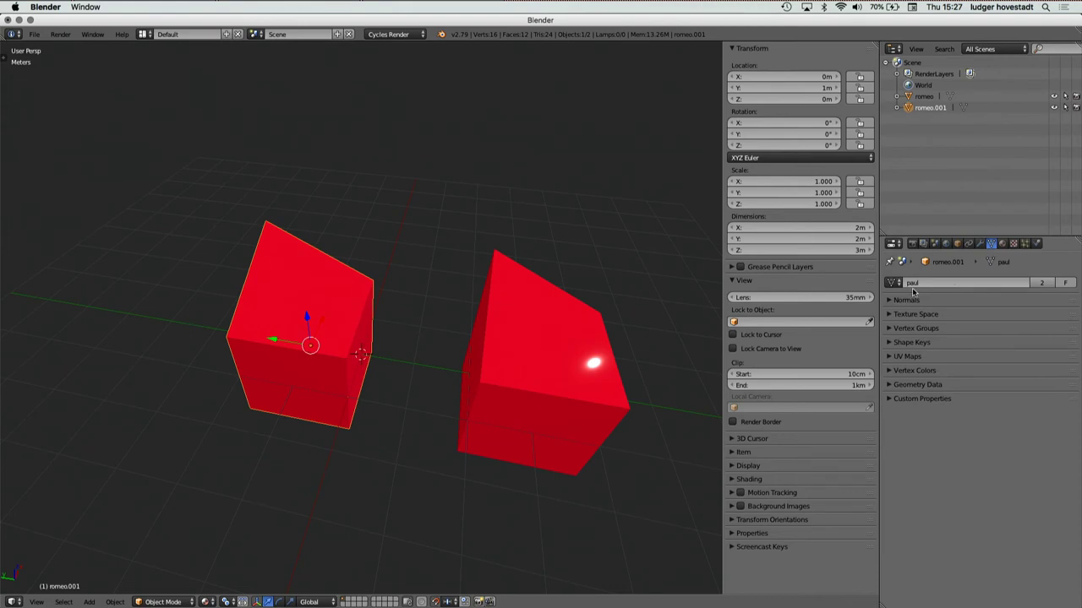
{"action": "left_click", "coordinate": [1002, 244]}
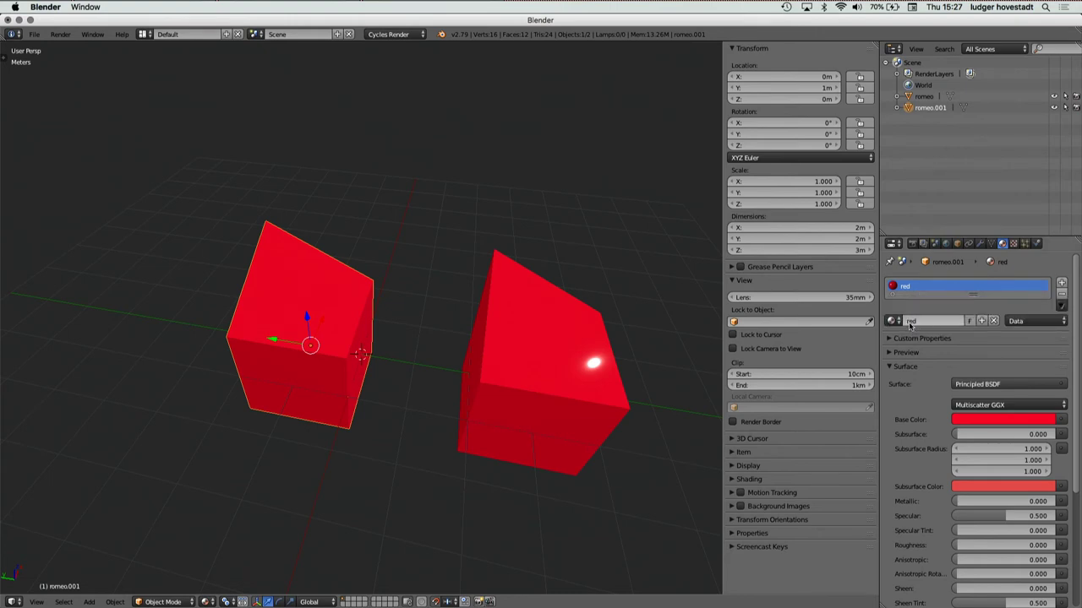
- Make a copy of the red material, name it blue and set its base color to pure blue
{"action": "left_click", "coordinate": [981, 321]}
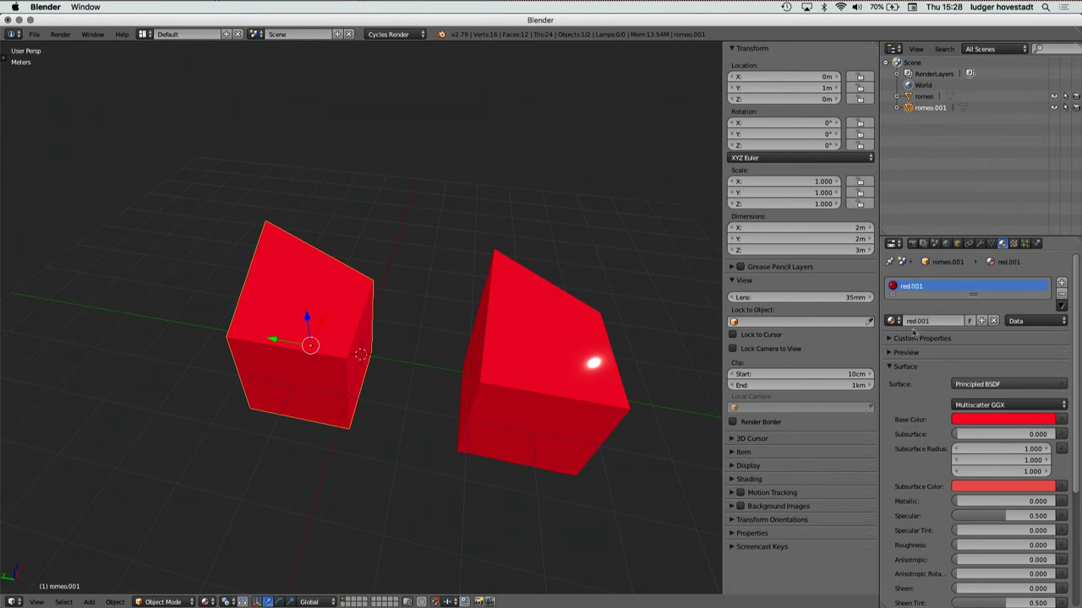
{"action": "left_click", "coordinate": [912, 322]}
{"action": "type", "text": "blue"}
{"action": "key", "text": "Return"}
{"action": "left_click", "coordinate": [981, 424]}
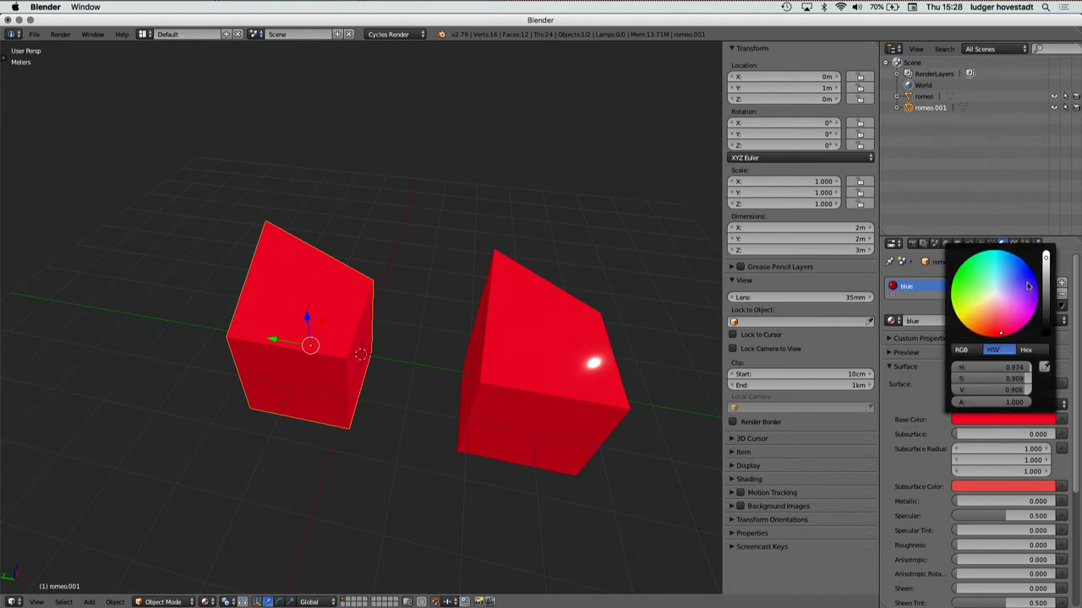
{"action": "left_click_drag", "start_coordinate": [1028, 282], "coordinate": [1035, 278]}
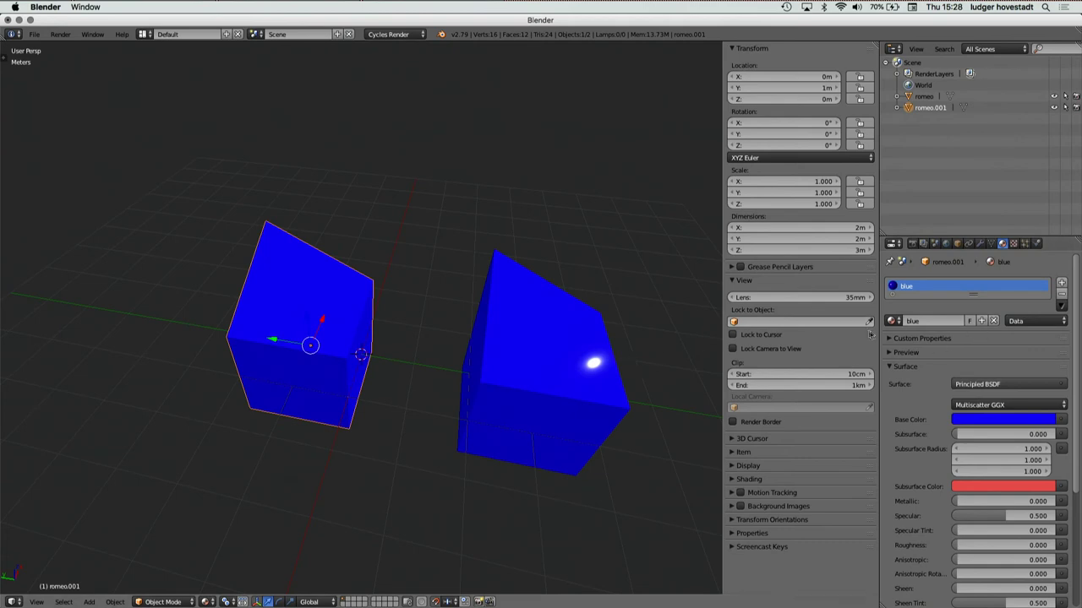
- Switch the duplicate's assigned material to red and back to blue
{"action": "left_click", "coordinate": [894, 321]}
{"action": "left_click", "coordinate": [904, 349]}
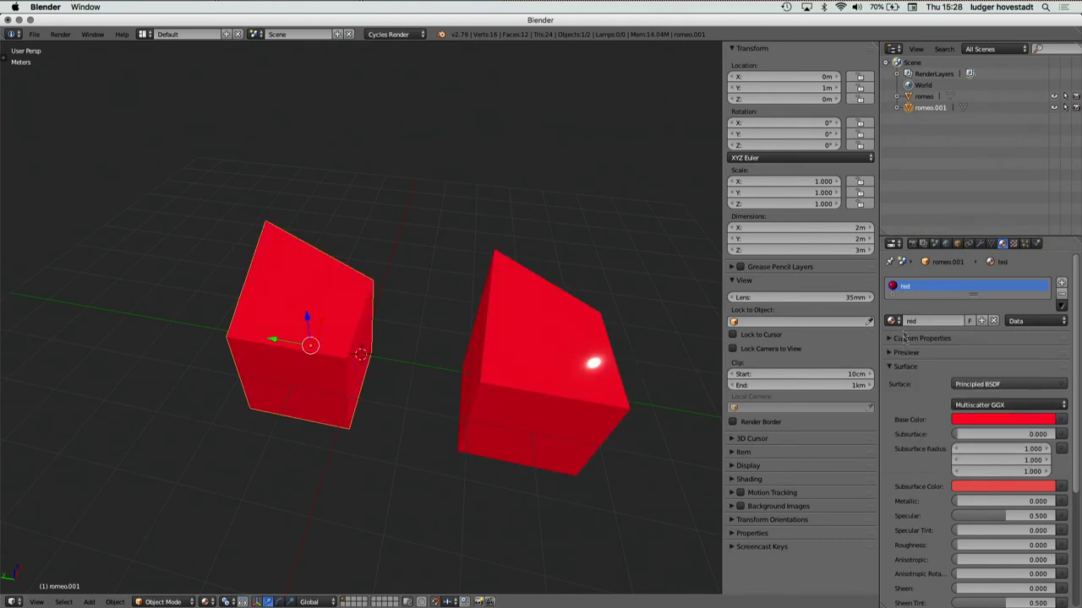
{"action": "left_click", "coordinate": [895, 321]}
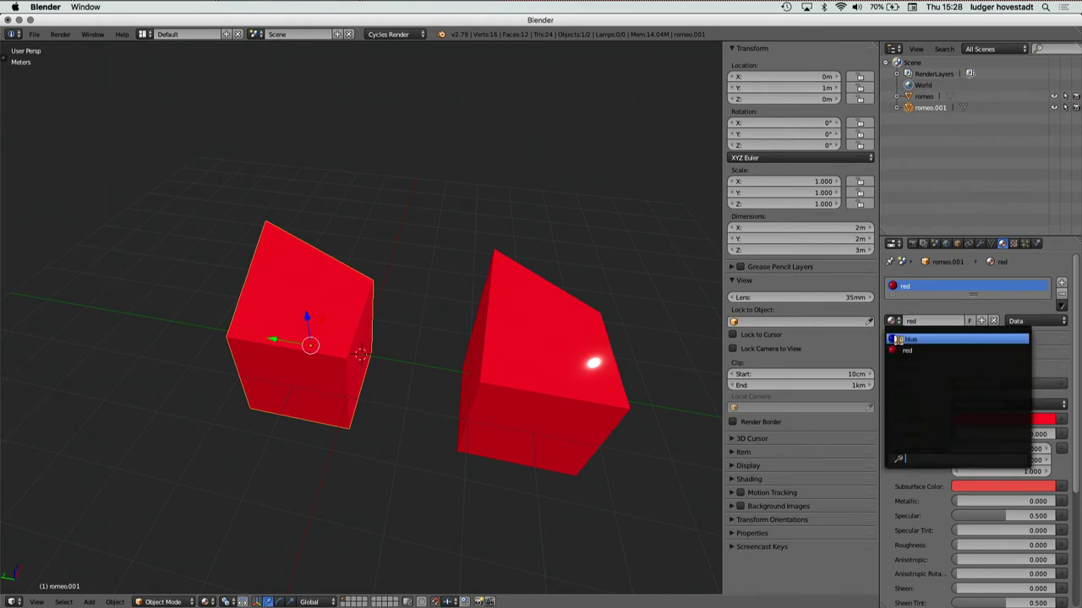
{"action": "left_click", "coordinate": [901, 338]}
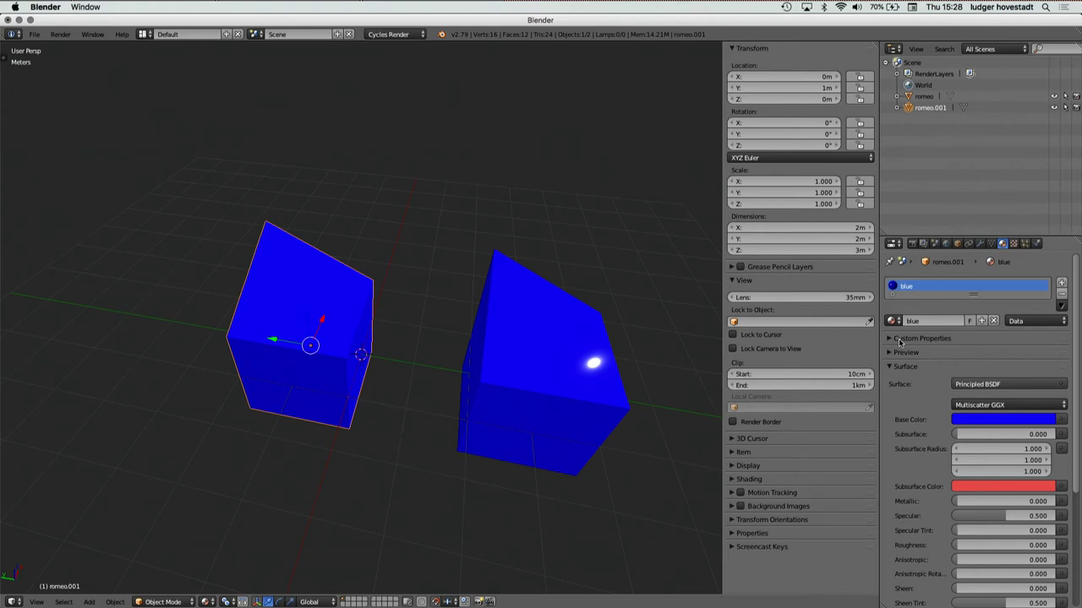
- In Edit Mode, lower the duplicate's raised top corner vertex to a local Z of about 1.58 m, and return to Object Mode
{"action": "scroll", "coordinate": [900, 342], "scroll_direction": "down", "scroll_amount": 1}
{"action": "scroll", "coordinate": [232, 438], "scroll_direction": "left", "scroll_amount": 10}
{"action": "scroll", "coordinate": [232, 438], "scroll_direction": "right", "scroll_amount": 5}
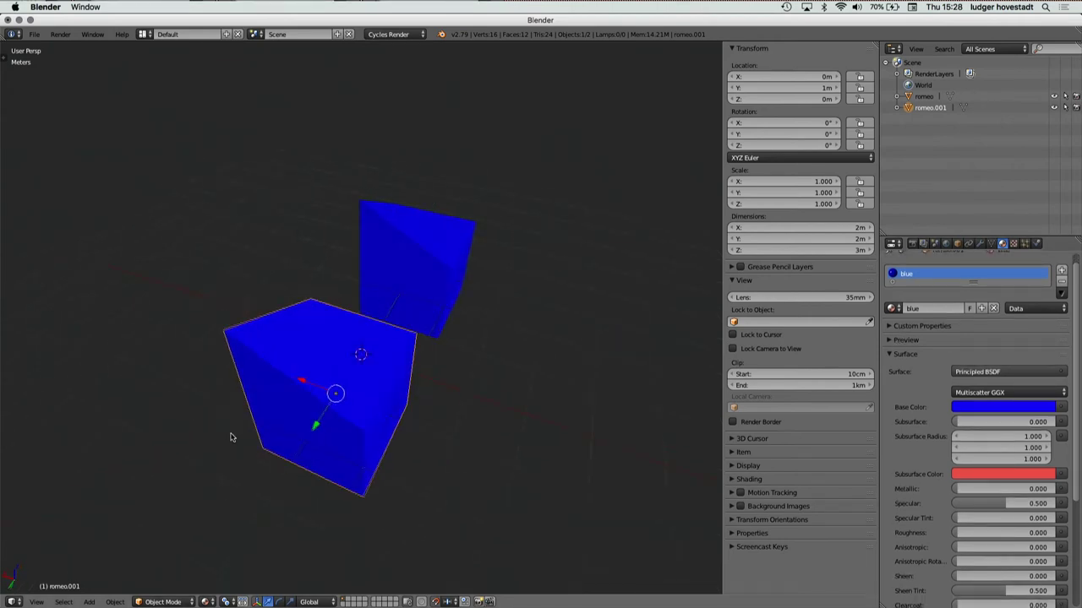
{"action": "scroll", "coordinate": [231, 438], "scroll_direction": "right", "scroll_amount": 3}
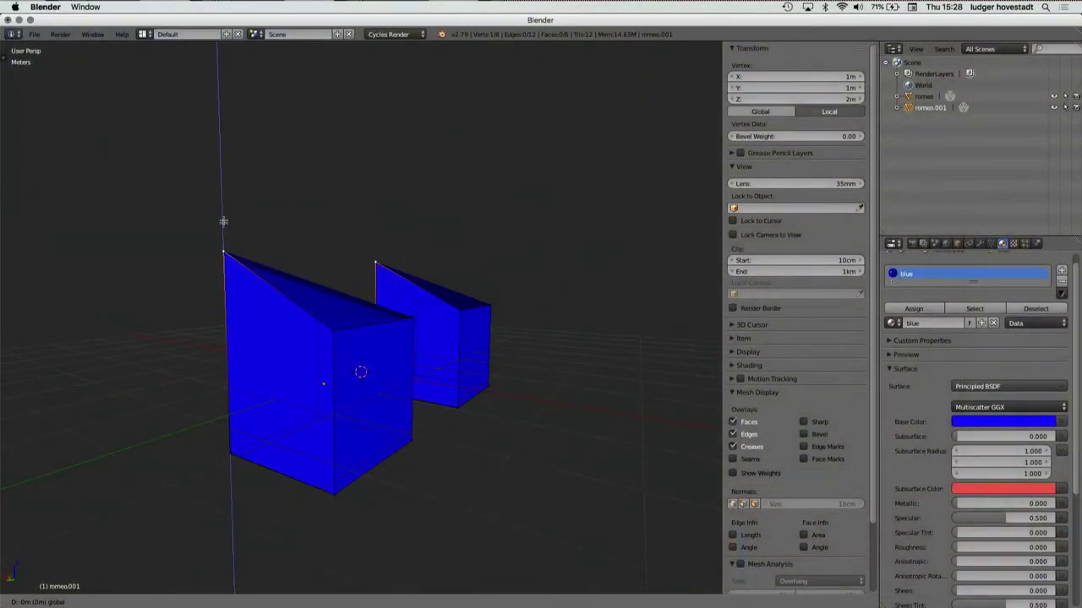
{"action": "mouse_move", "coordinate": [222, 222]}
{"action": "left_mouse_down"}
{"action": "mouse_move", "coordinate": [223, 268]}
{"action": "mouse_move", "coordinate": [234, 212]}
{"action": "mouse_move", "coordinate": [231, 262]}
{"action": "mouse_move", "coordinate": [231, 229]}
{"action": "mouse_move", "coordinate": [227, 254]}
{"action": "mouse_move", "coordinate": [226, 240]}
{"action": "left_mouse_up"}
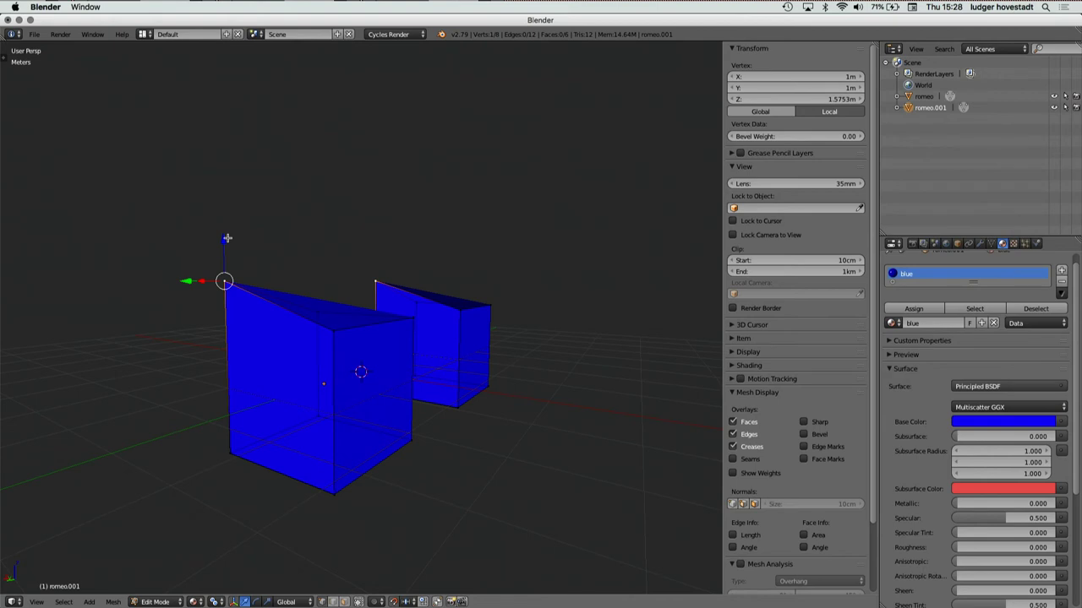
{"action": "left_click", "coordinate": [158, 601]}
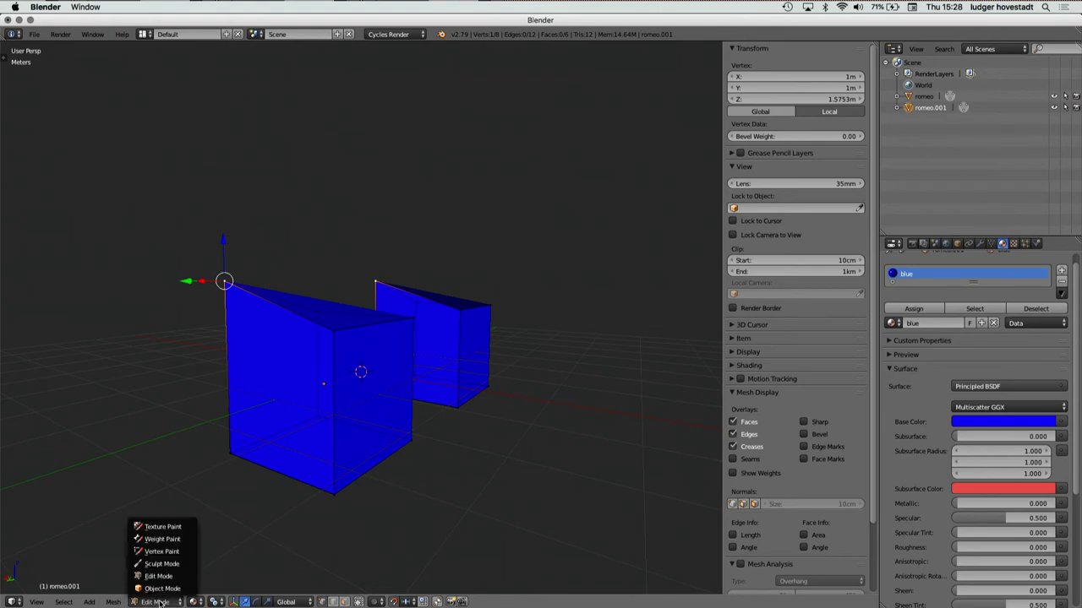
{"action": "left_click", "coordinate": [160, 593]}
- Select the original romeo object and assign the red material to it
{"action": "scroll", "coordinate": [452, 409], "scroll_direction": "up", "scroll_amount": 5}
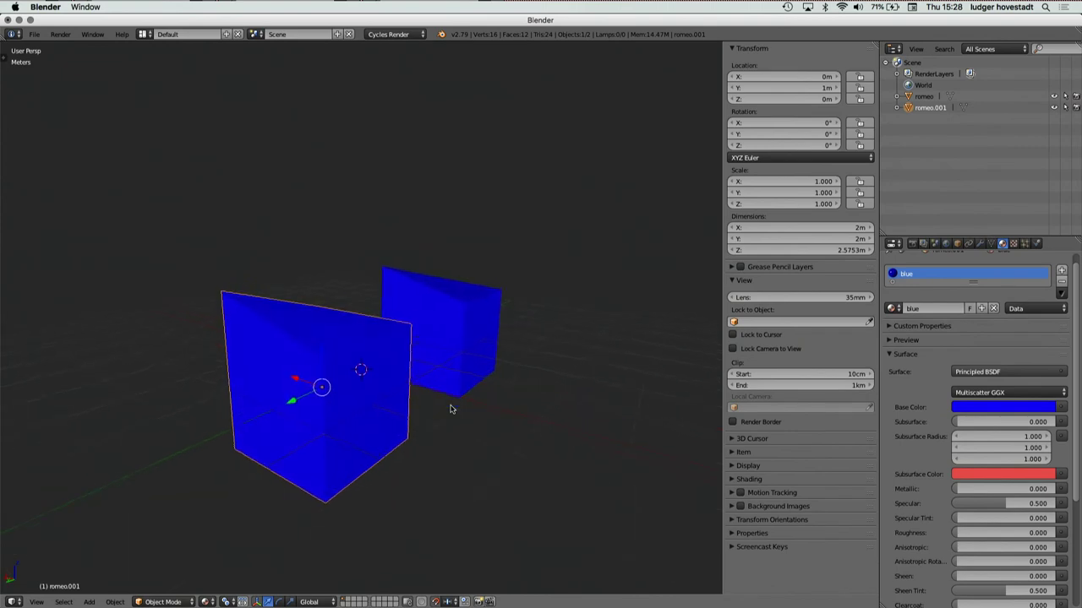
{"action": "scroll", "coordinate": [451, 409], "scroll_direction": "right", "scroll_amount": 1}
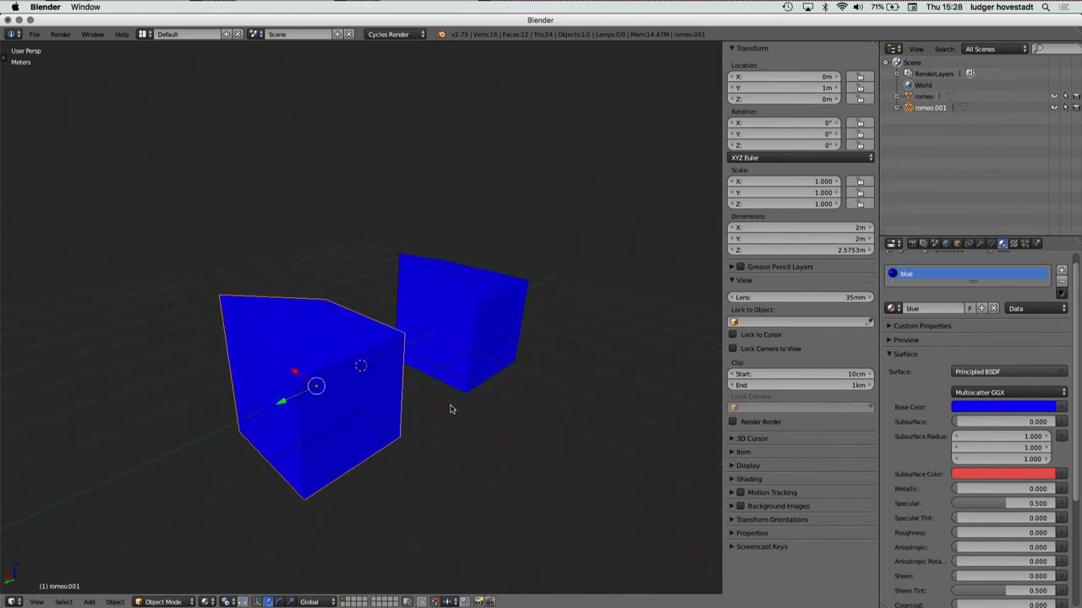
{"action": "left_click", "coordinate": [477, 311]}
{"action": "right_click", "coordinate": [474, 312]}
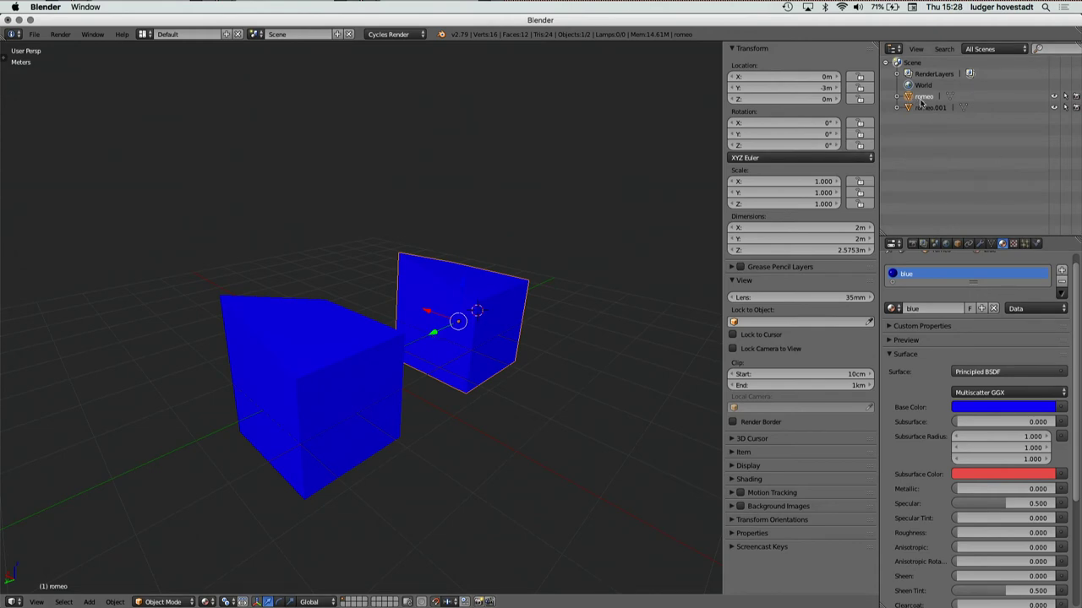
{"action": "left_click", "coordinate": [928, 108]}
{"action": "left_click", "coordinate": [925, 97]}
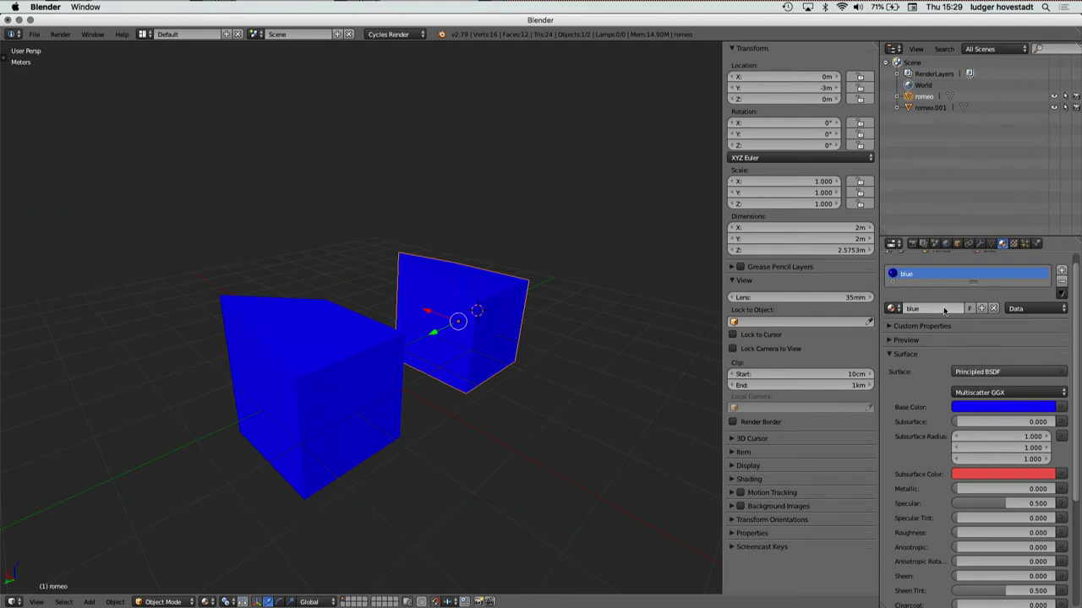
{"action": "left_click", "coordinate": [892, 309]}
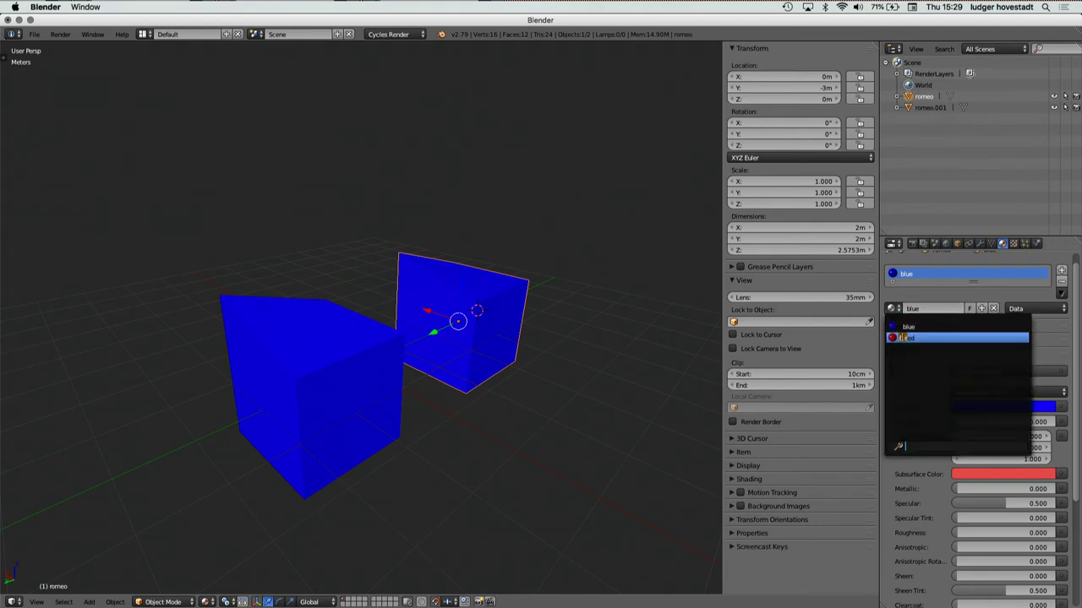
{"action": "left_click", "coordinate": [902, 337]}
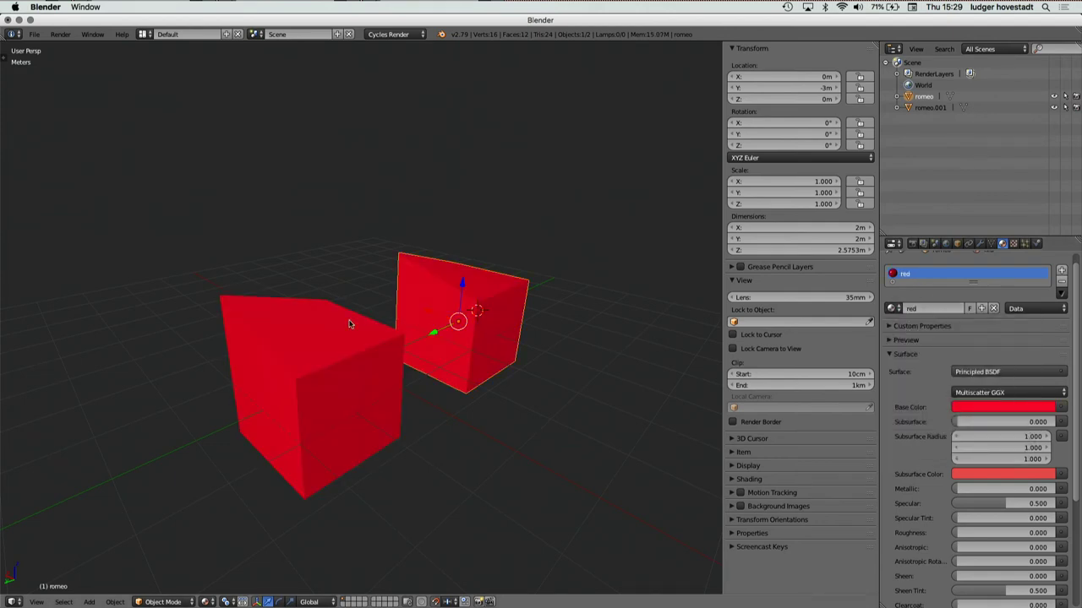
- Open the mesh data settings of the romeo object
{"action": "left_click", "coordinate": [991, 245]}
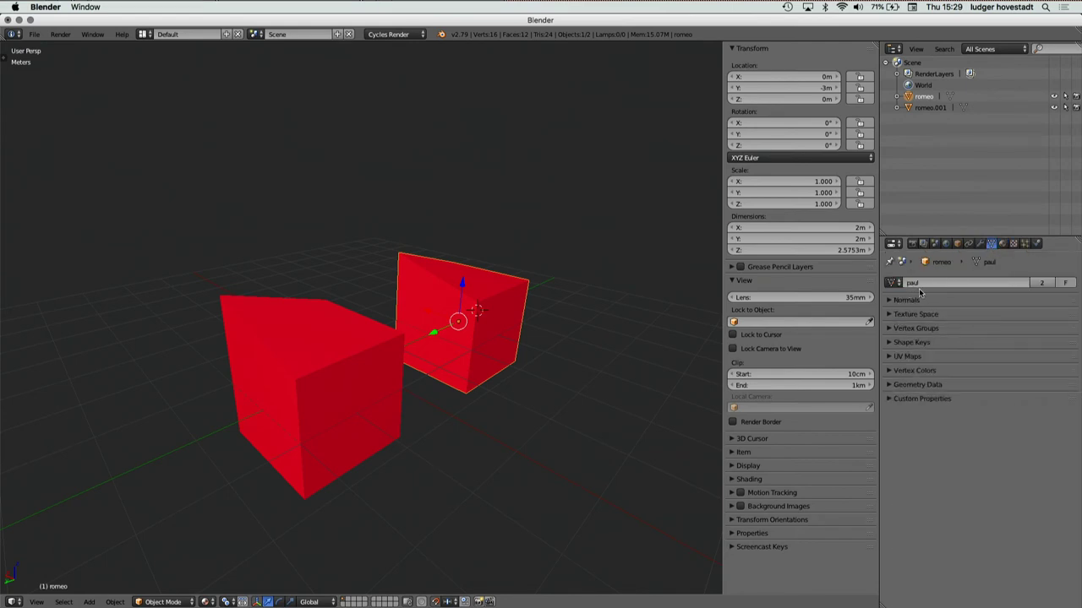